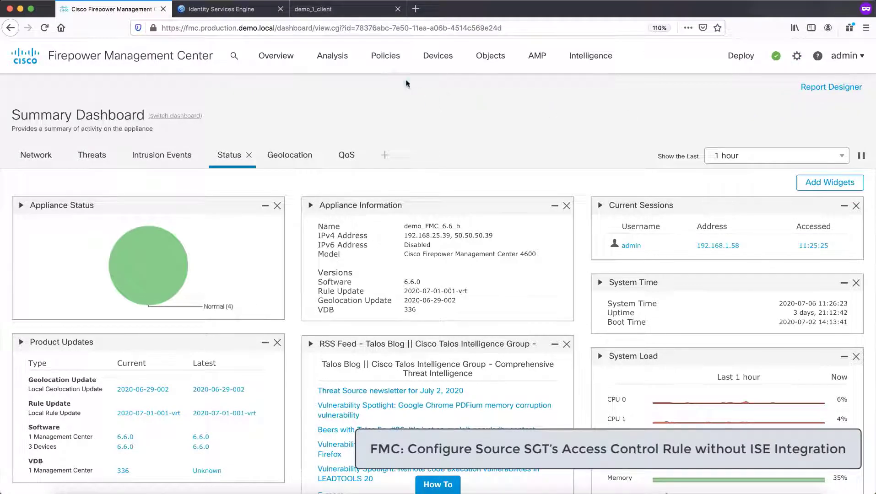
Edit the Cisco Netsec - Identity Demo access control policy and start a new rule
mouse_move(389, 64)
left_click(383, 108)
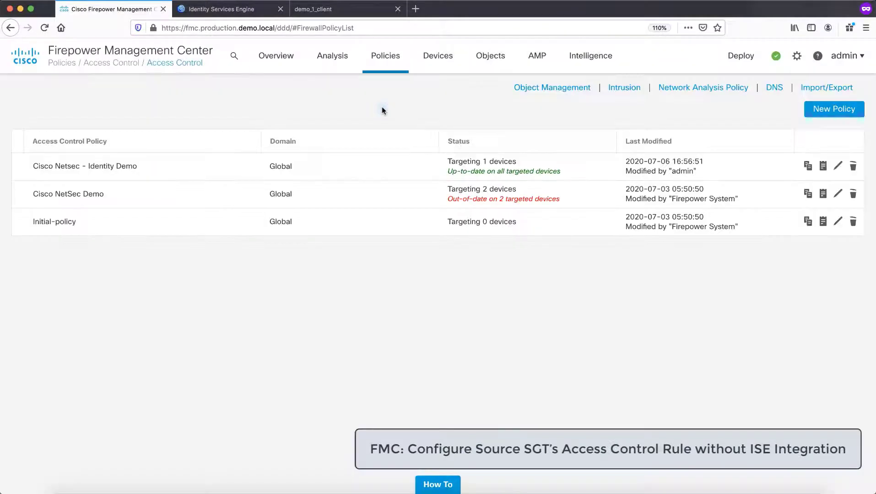
left_click(839, 166)
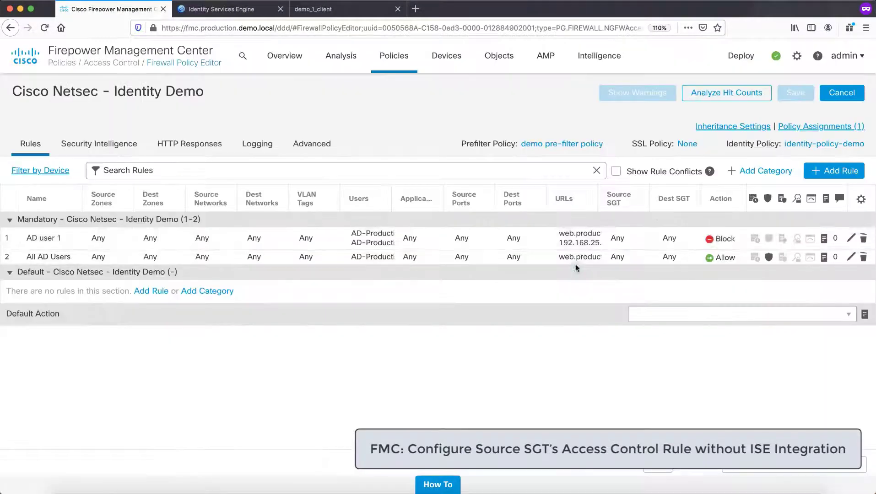
left_click(820, 171)
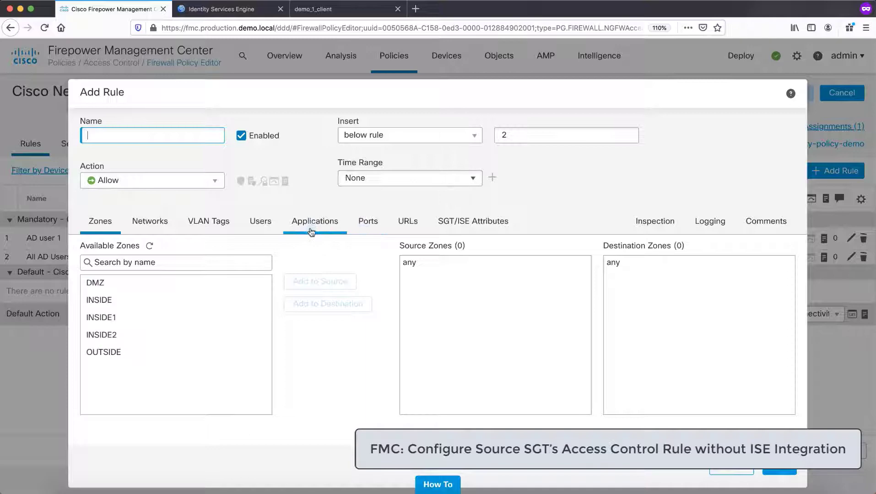
In the rule's SGT/ISE Attributes, list the available Security Group Tag metadata
left_click(455, 229)
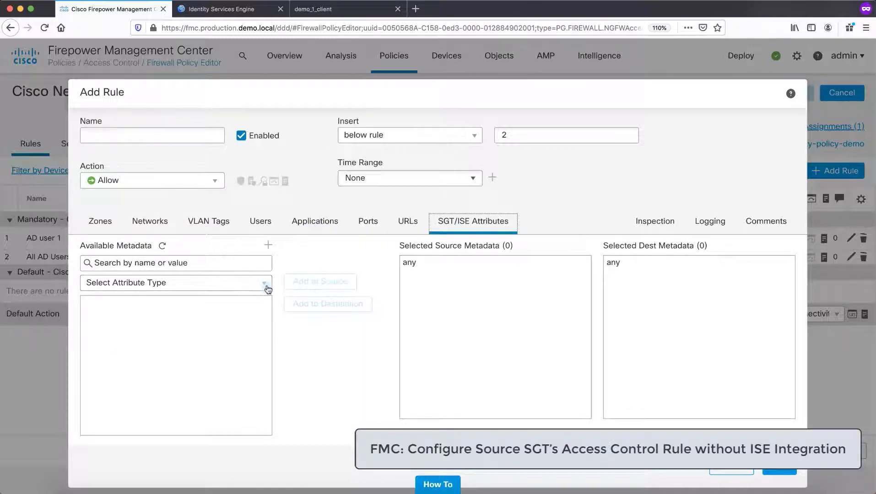
left_click(265, 286)
left_click(211, 298)
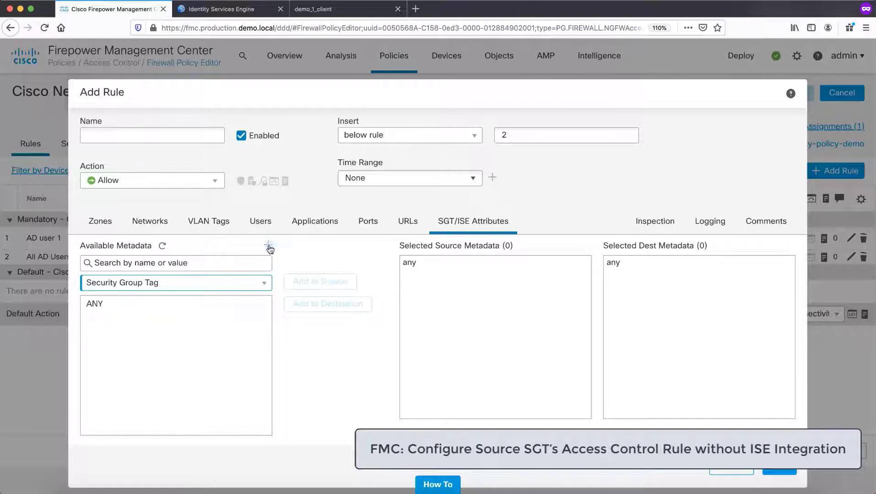
Create and save a Security Group Tag named local-SGT-1 with tag number 1
left_click(268, 247)
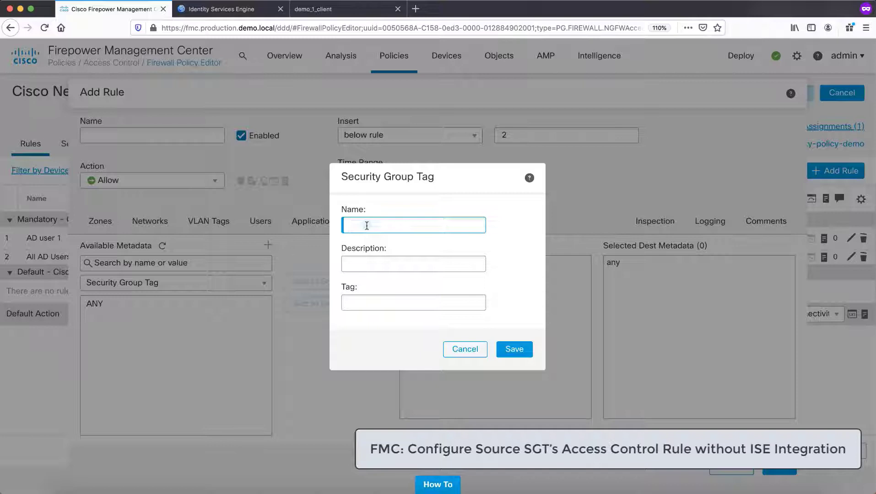
type("local-SGT-1")
left_click(363, 307)
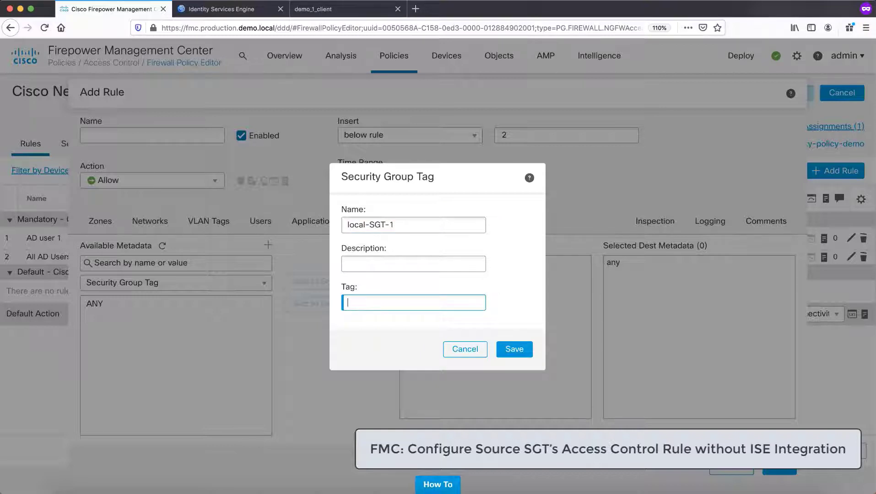
type("1")
left_click(515, 349)
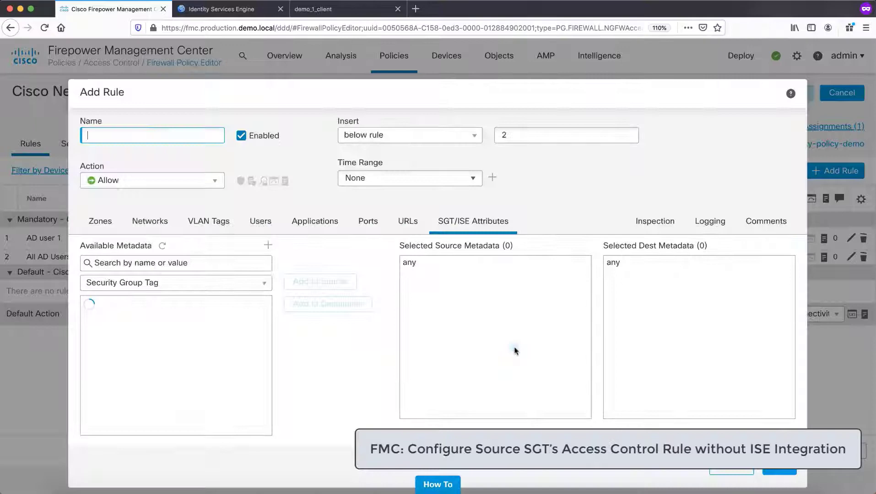
Add local-SGT-1 as the rule's source SGT, then cancel and discard the unsaved rule
left_click(131, 321)
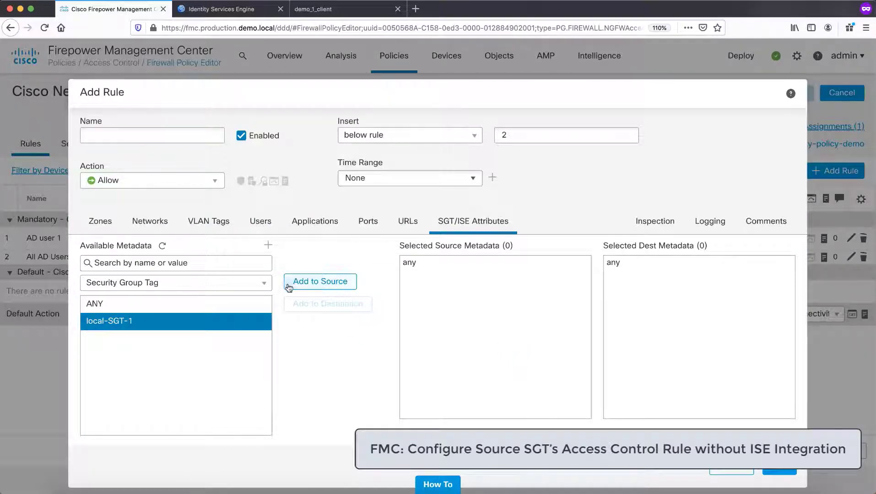
left_click(330, 282)
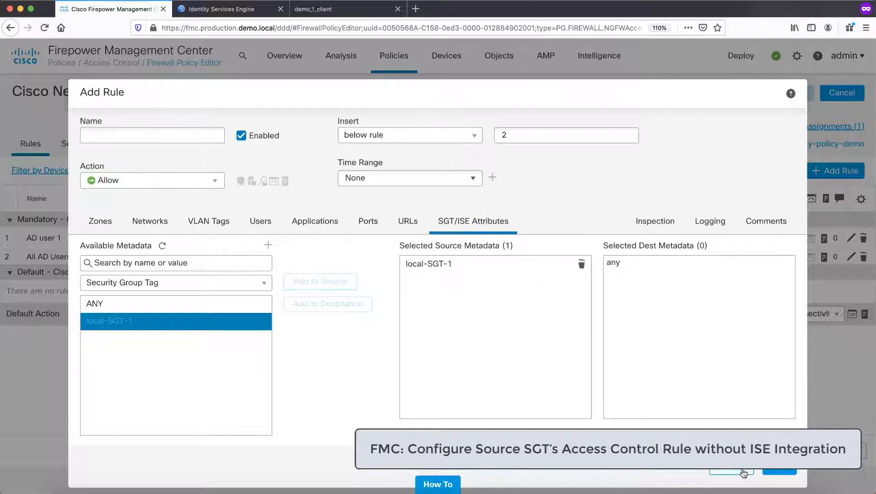
left_click(743, 472)
left_click(515, 316)
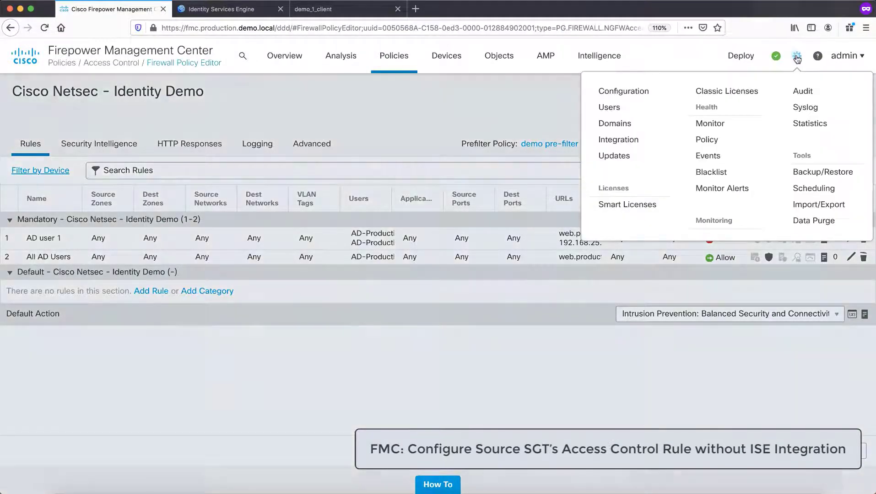
Check deployment notifications, then go to System > Integration > Identity Sources
left_click(776, 55)
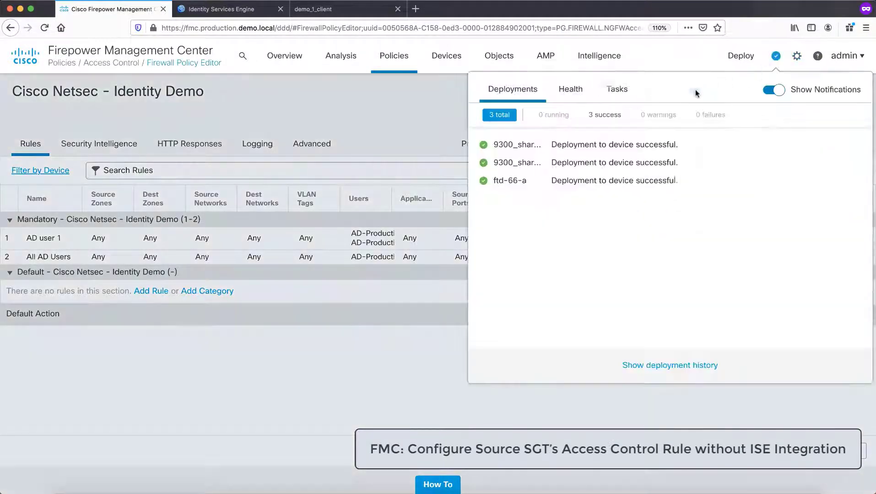
left_click(797, 56)
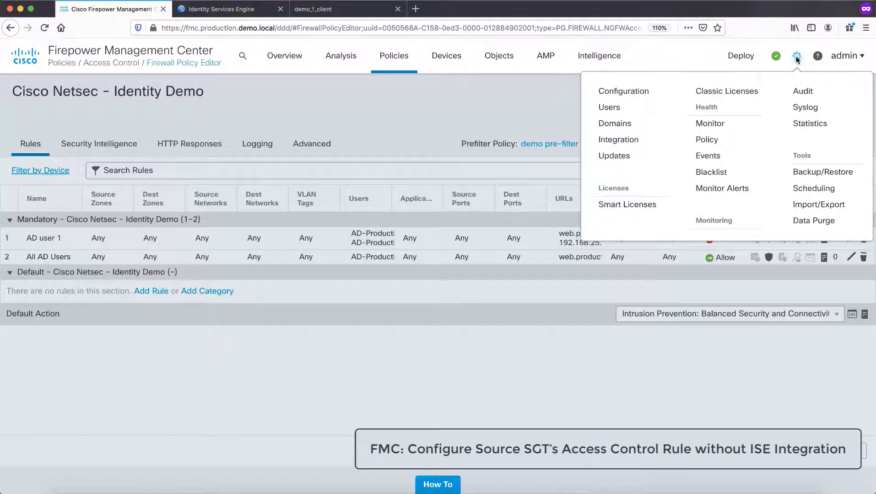
left_click(643, 139)
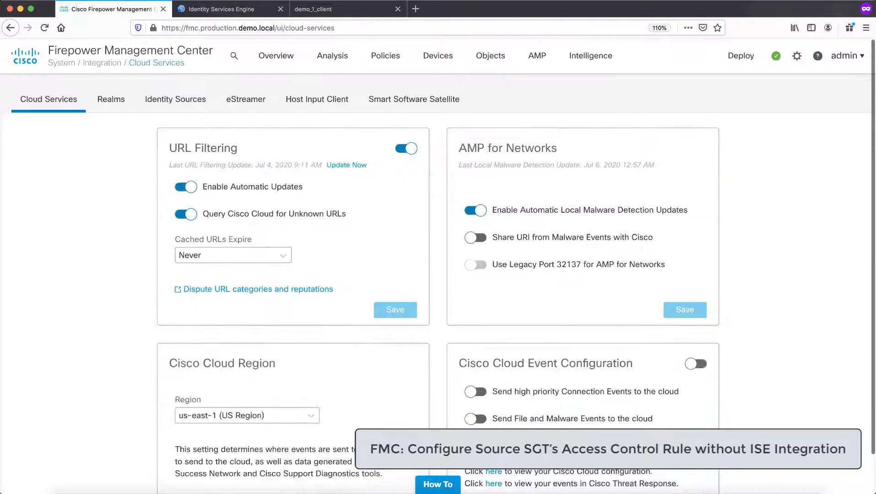
left_click(168, 100)
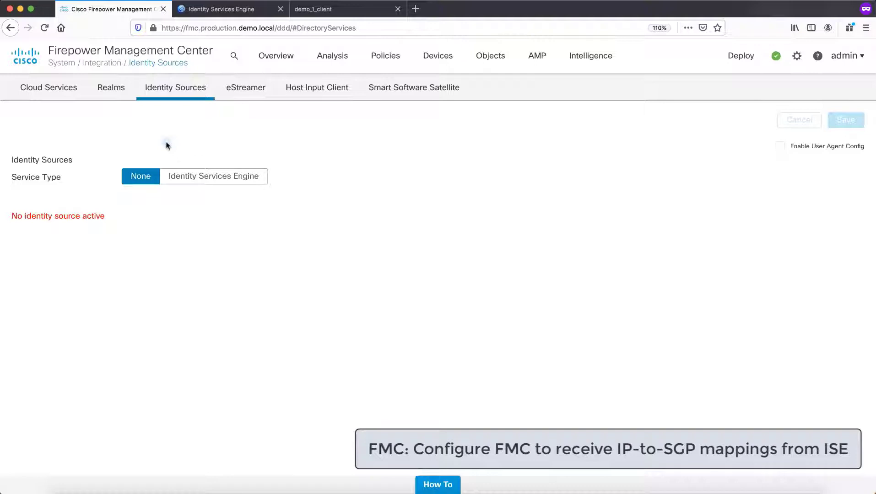
Choose Identity Services Engine at ise.production.demo.local, add the SXP topic, and save
left_click(172, 171)
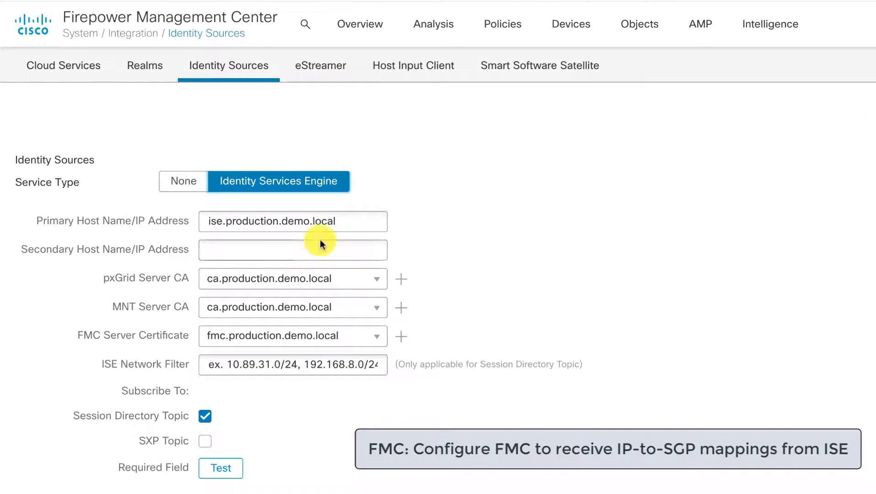
left_click(344, 223)
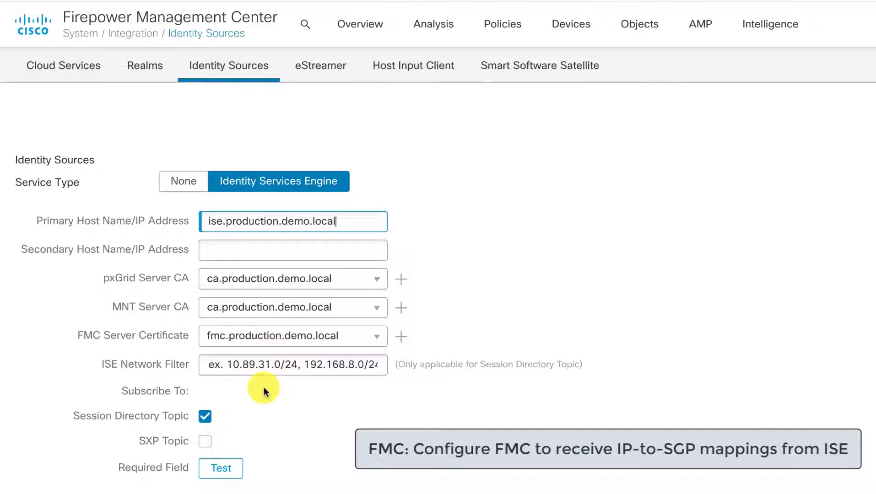
left_click(204, 433)
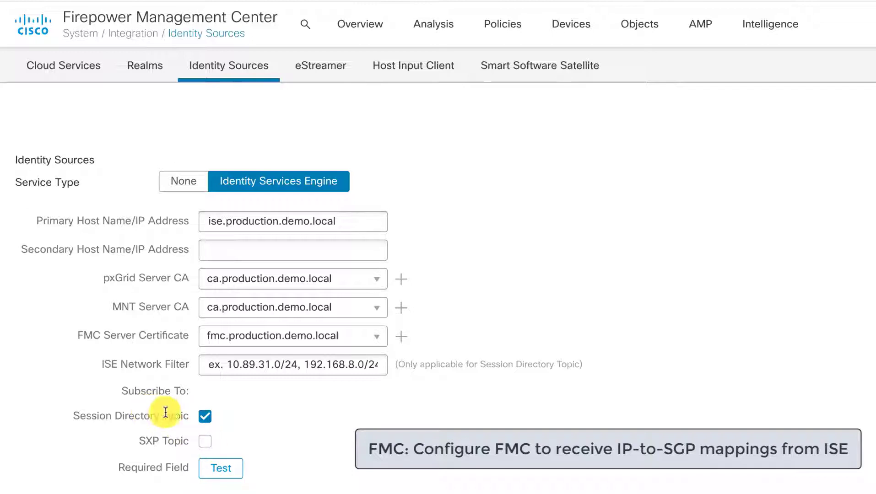
left_click(204, 442)
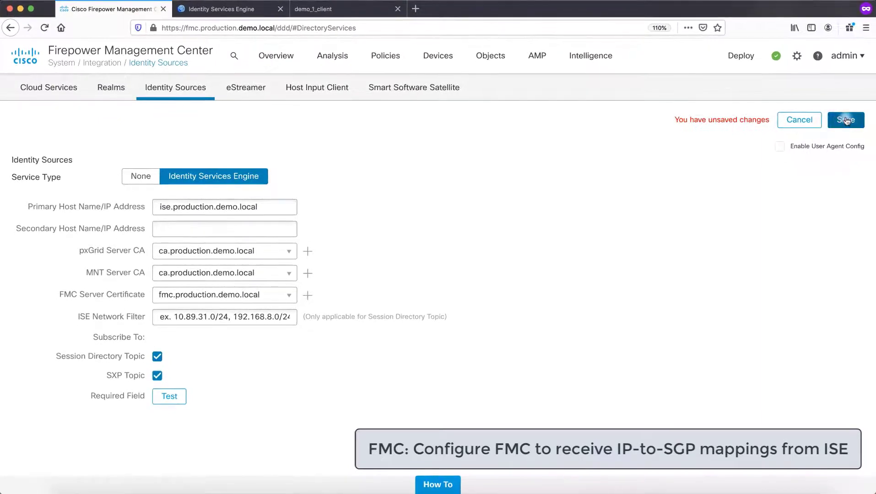
left_click(845, 120)
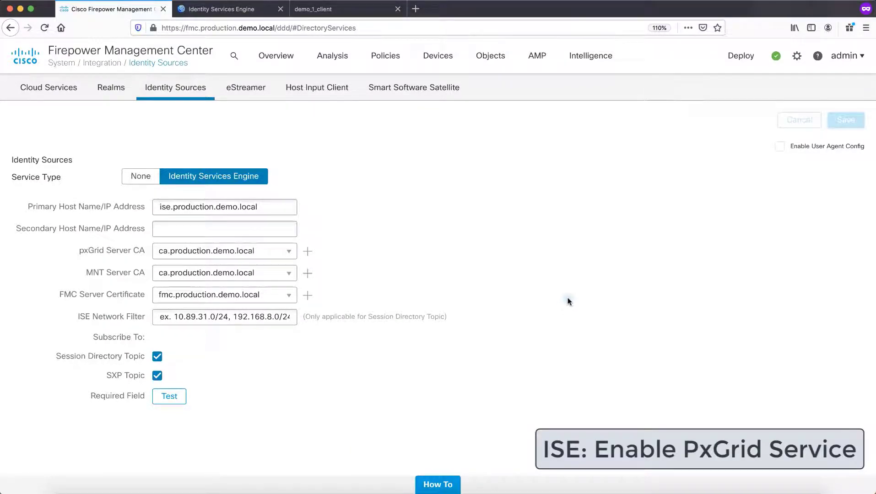
In ISE Administration > System > Deployment, edit the ise node and verify the pxGrid persona
left_click(236, 14)
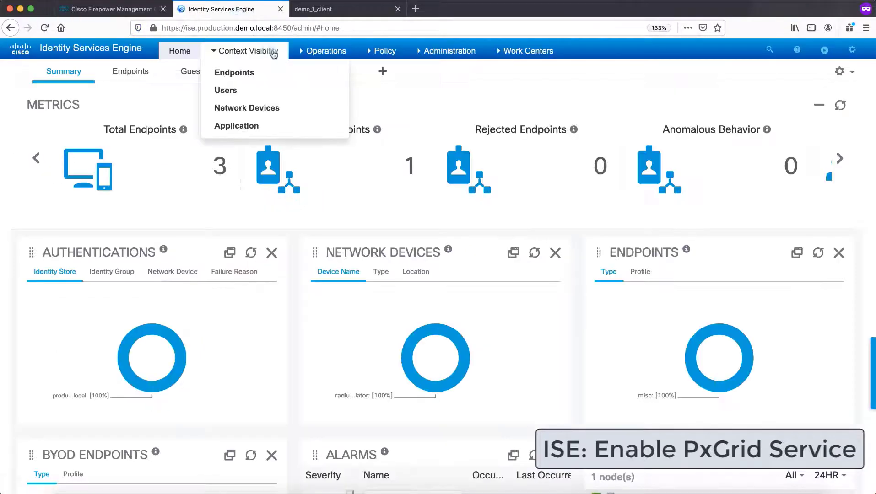
mouse_move(453, 52)
left_click(450, 85)
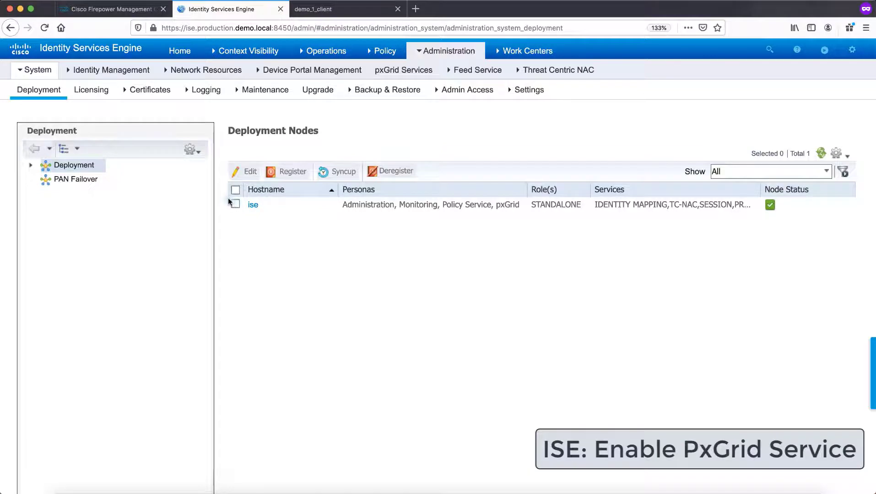
left_click(235, 204)
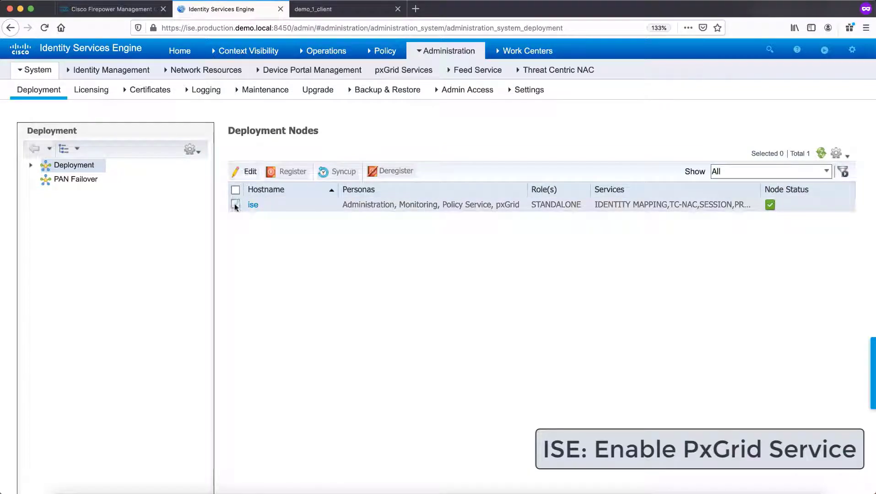
left_click(246, 173)
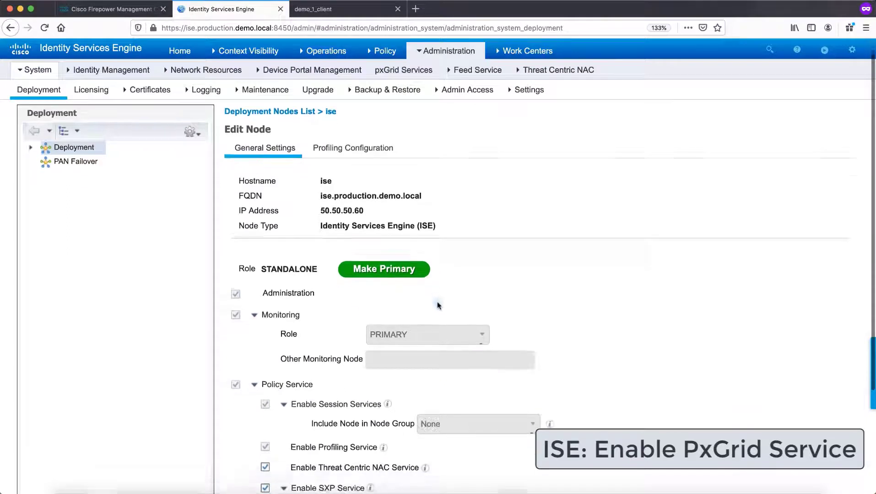
scroll(438, 304, "down", 5)
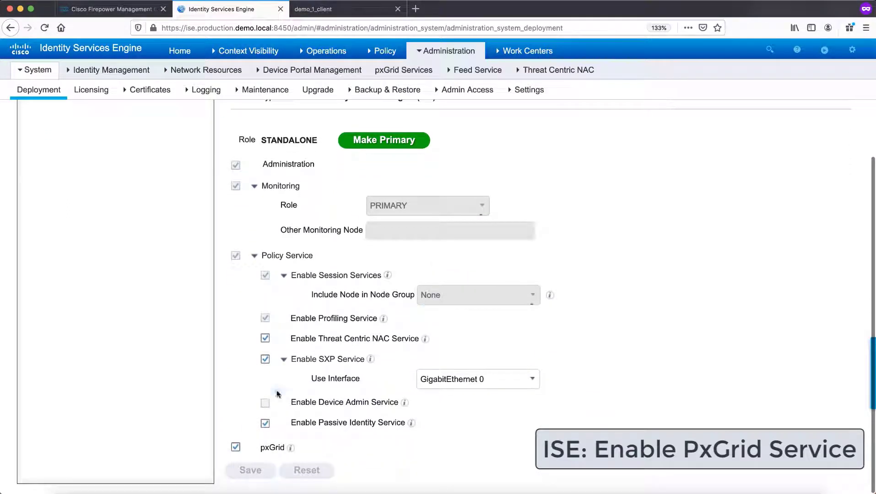
double_click(273, 447)
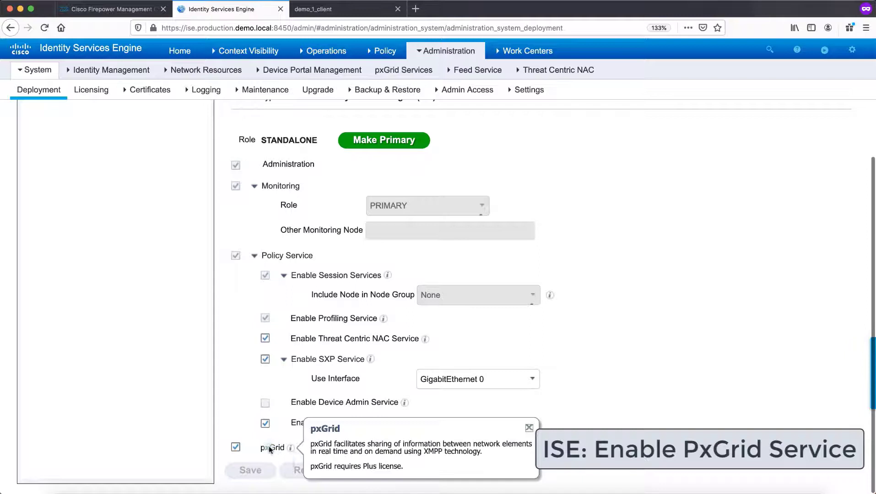
left_click(274, 446)
mouse_move(289, 449)
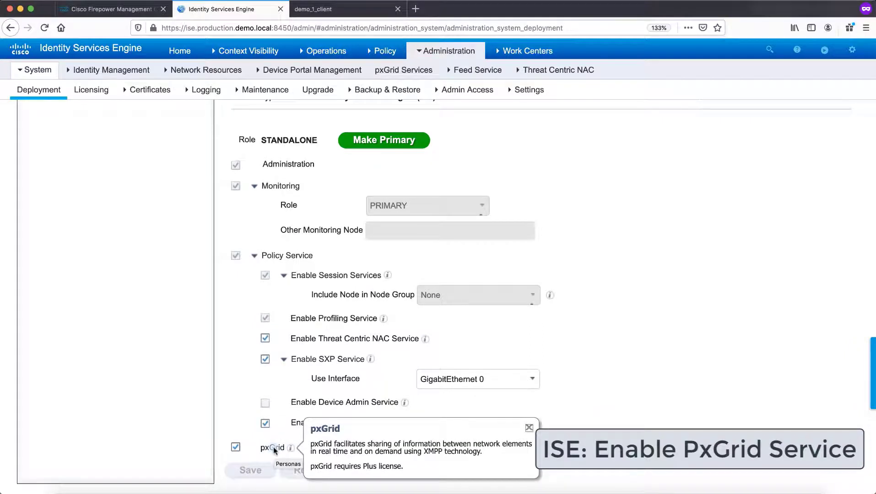
scroll(461, 201, "up", 1)
Go to Work Centers > TrustSec Security Groups list
left_click(519, 52)
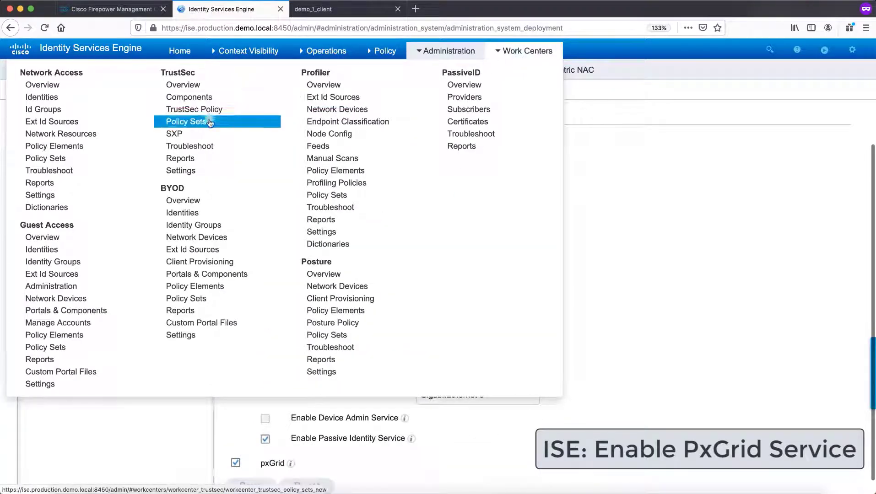
scroll(208, 134, "down", 1)
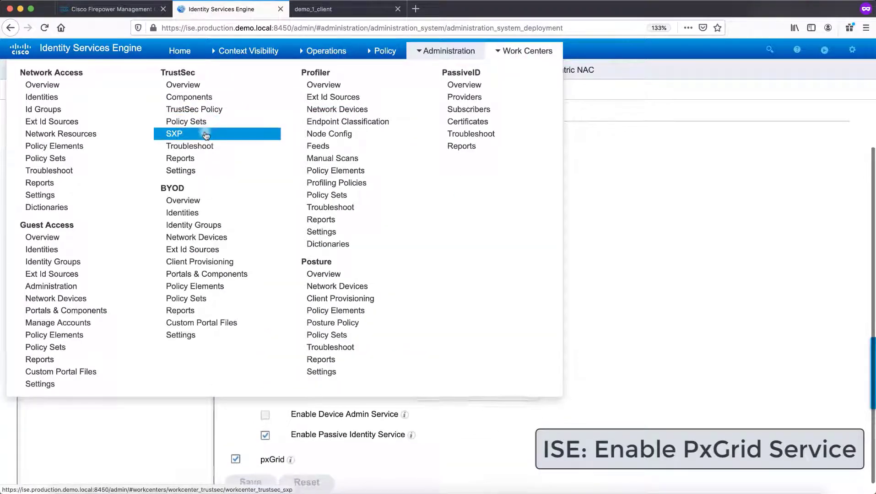
left_click(204, 103)
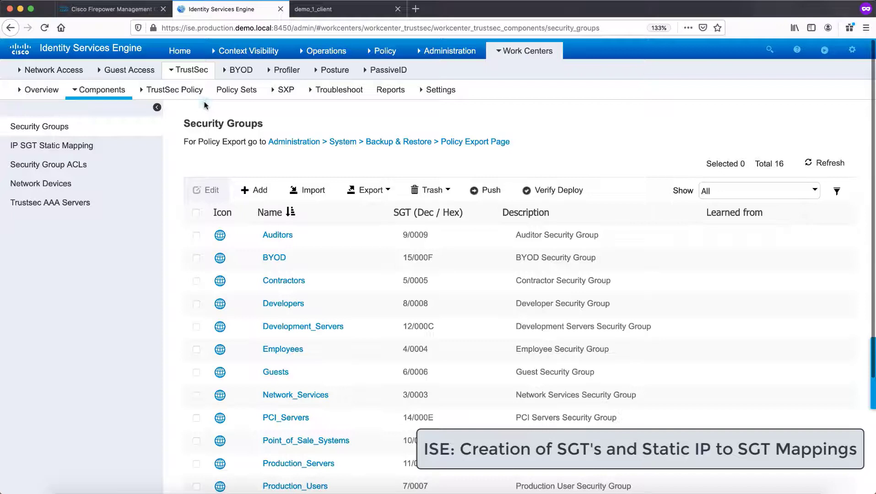
Add a Users security group with the person icon and submit it
left_click(258, 192)
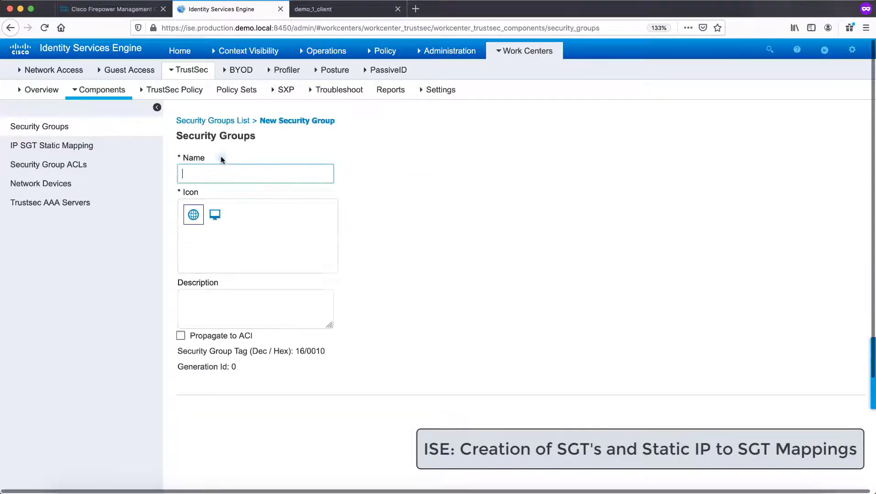
type("USe")
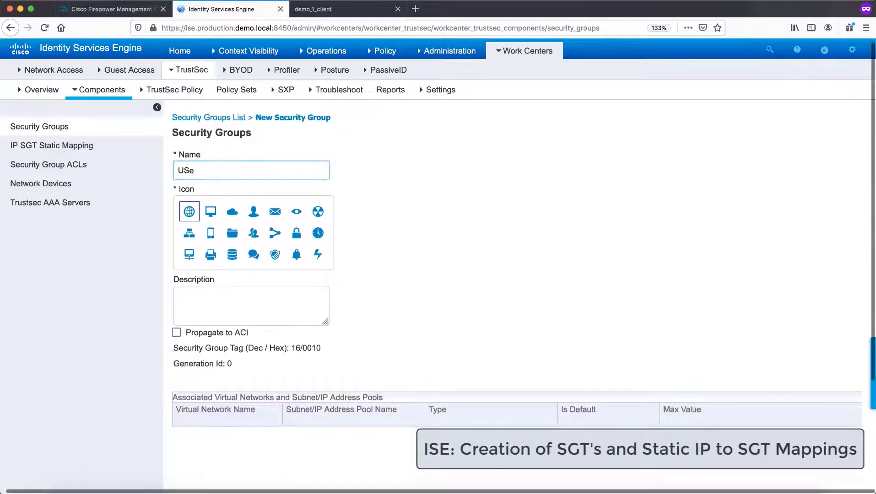
type("ers")
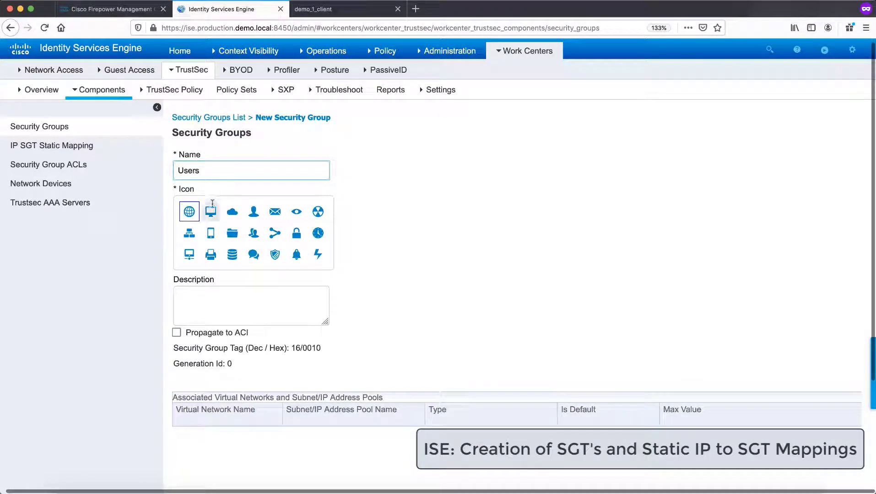
left_click(253, 212)
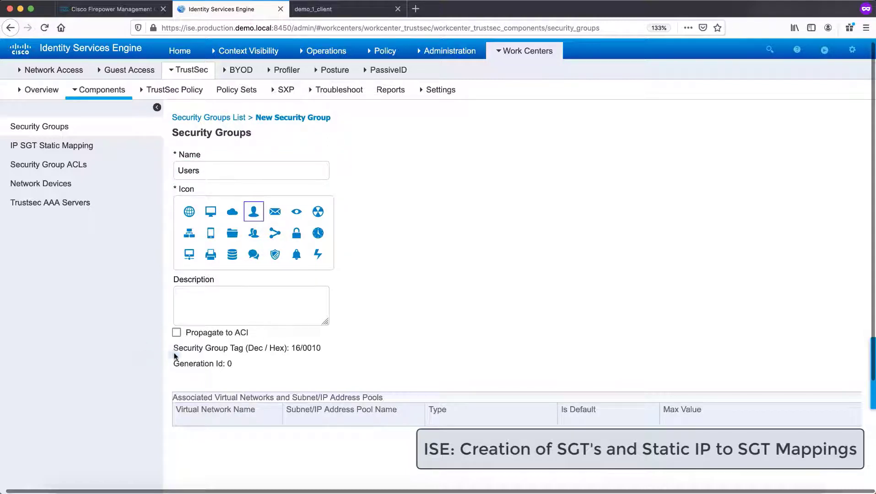
scroll(256, 359, "down", 3)
left_click(194, 442)
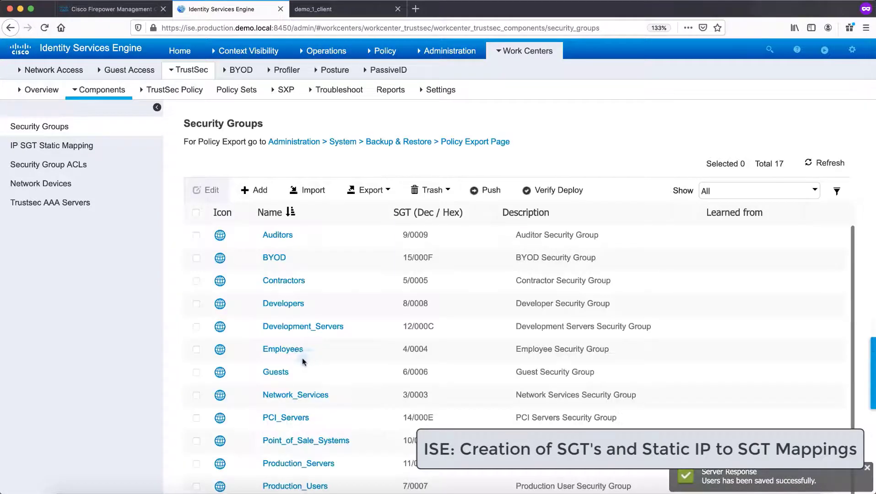
Add a Servers security group with the default globe icon and submit it
left_click(262, 192)
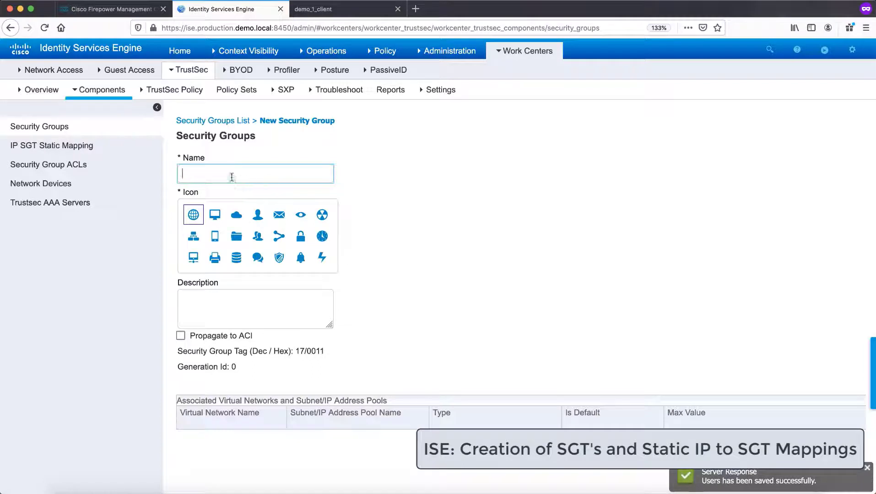
type("Servers")
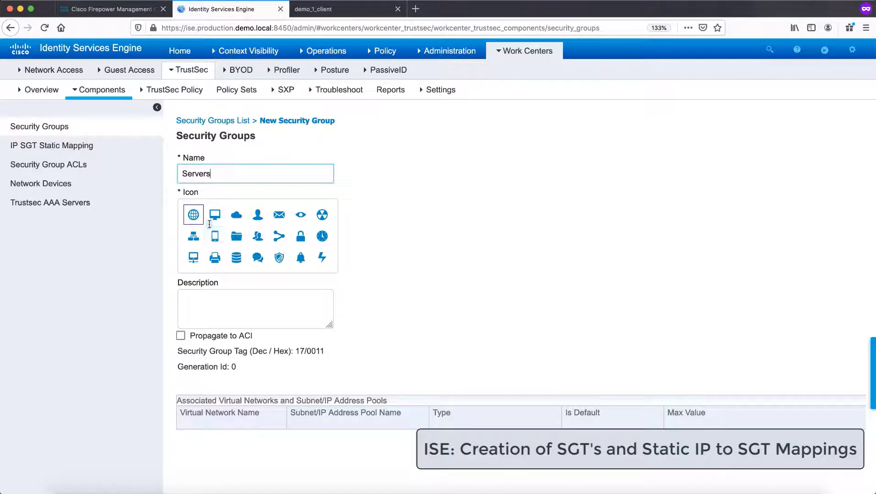
left_click(191, 218)
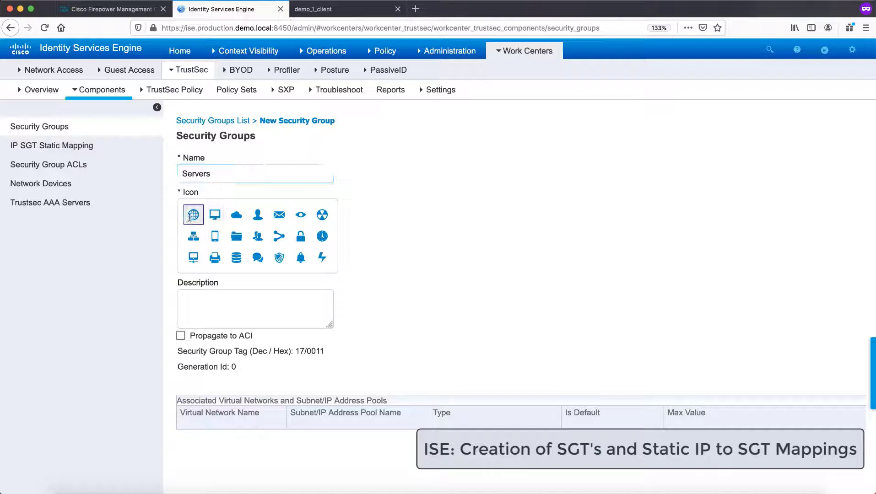
scroll(188, 337, "down", 3)
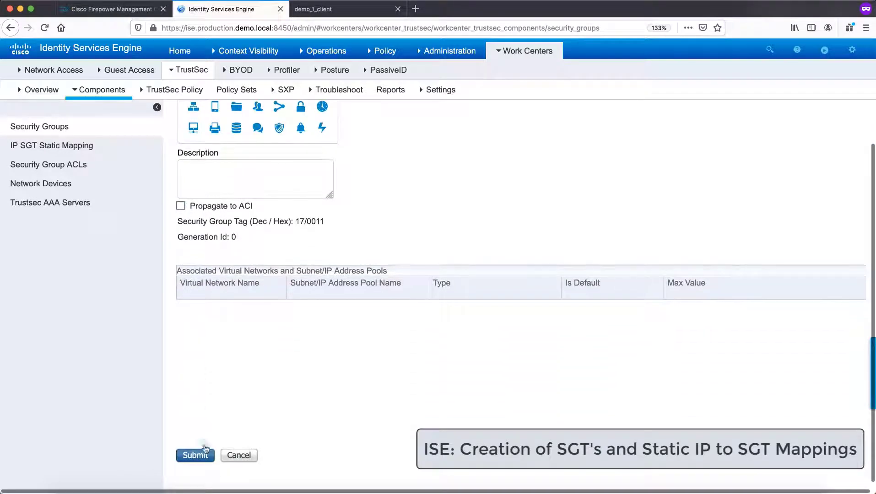
left_click(200, 455)
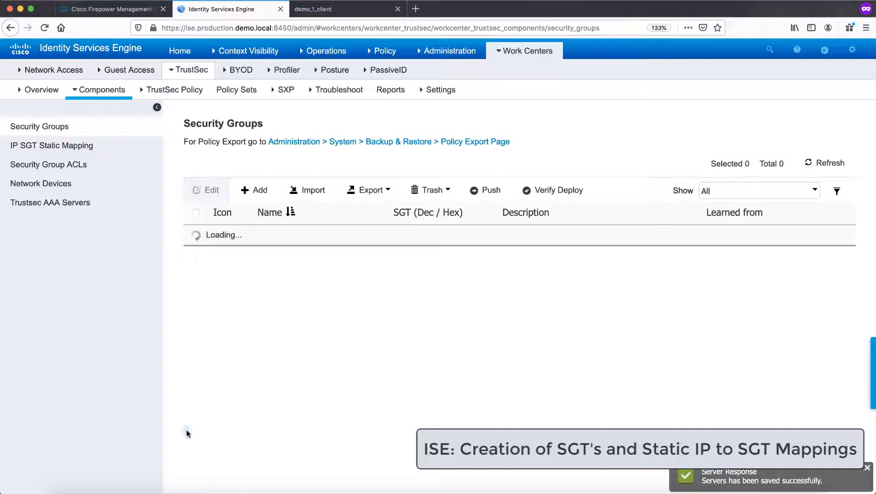
Save a static mapping of 50.50.50.101 to Users, SXP domain default, deployed to All Locations
left_click(85, 146)
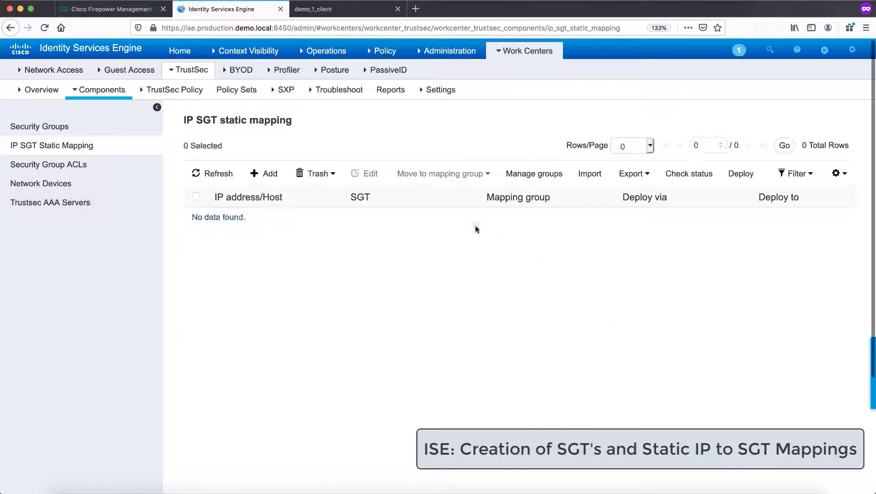
left_click(271, 169)
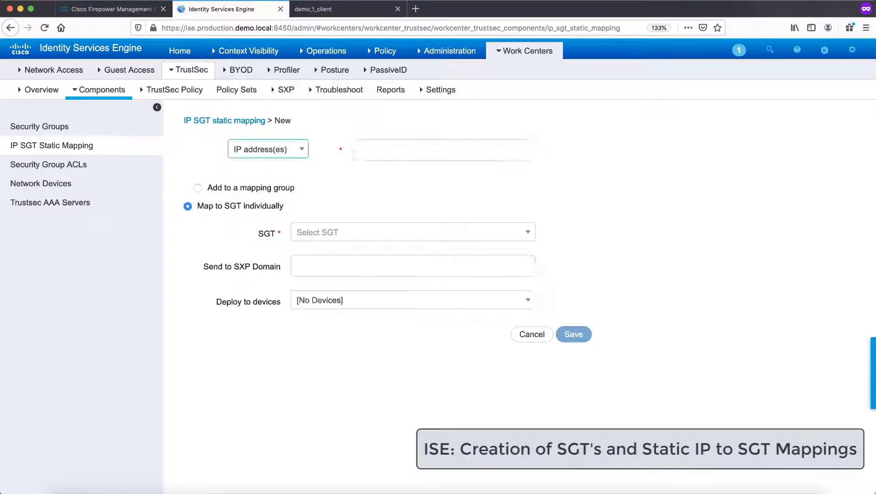
left_click(377, 151)
type("5")
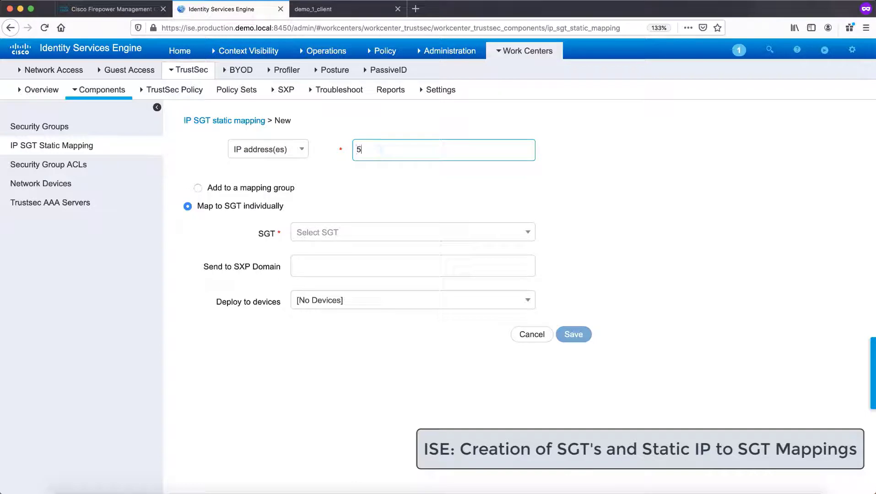
type("0.50.50.101")
left_click(371, 231)
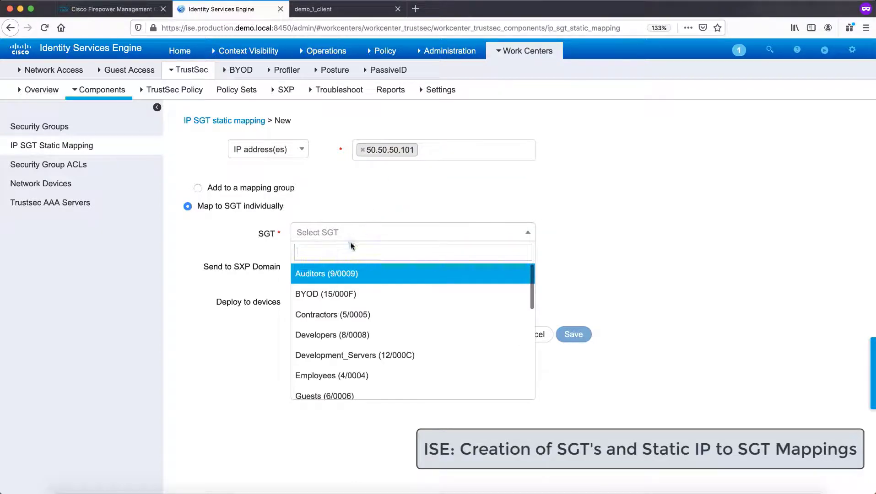
type("users")
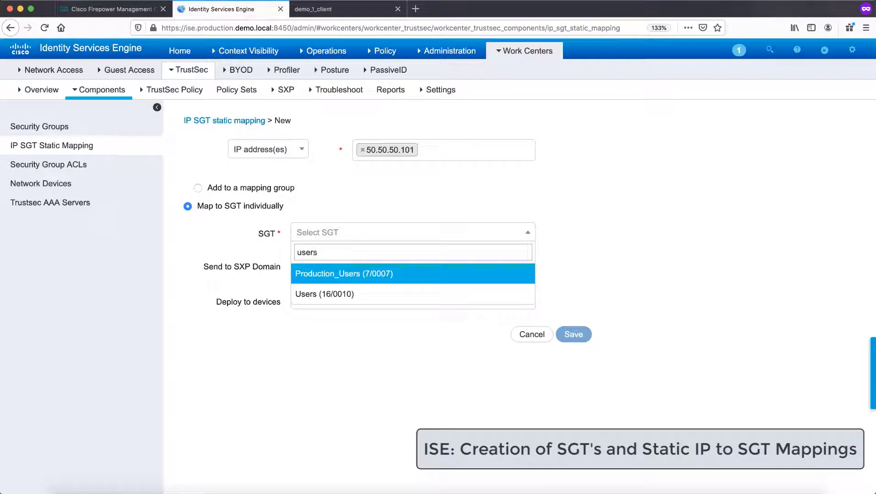
left_click(338, 294)
left_click(333, 269)
left_click(333, 288)
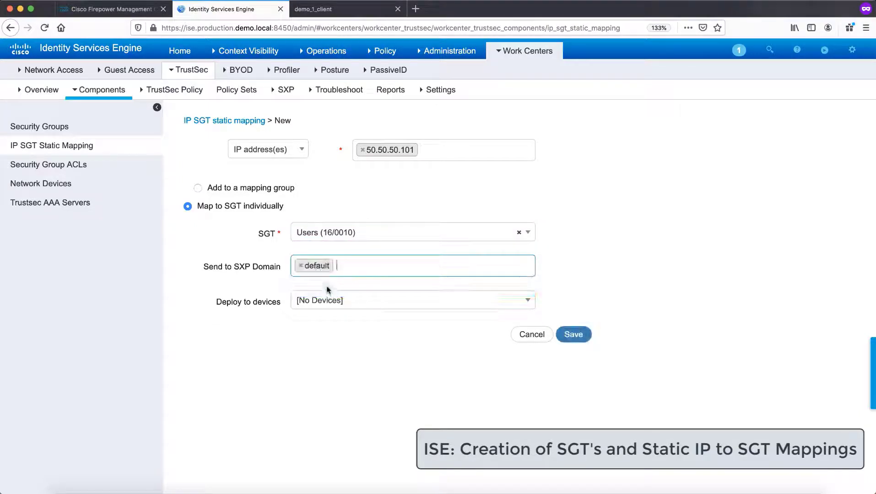
left_click(332, 302)
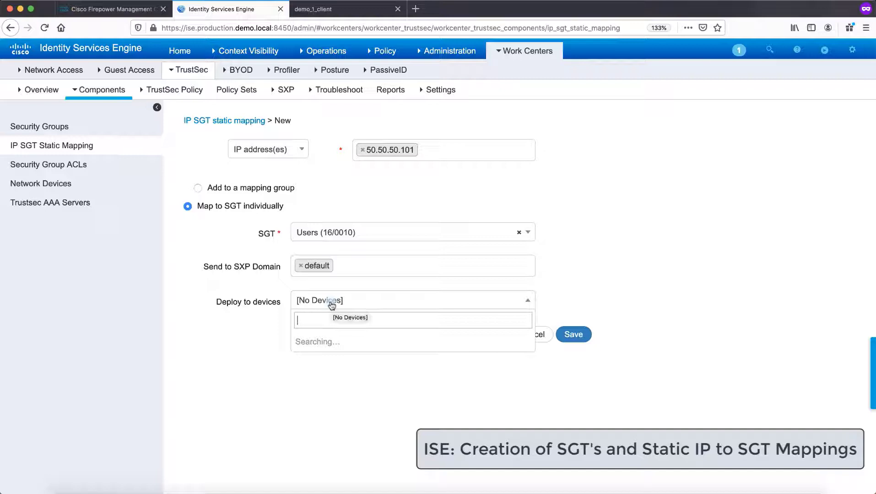
left_click(346, 423)
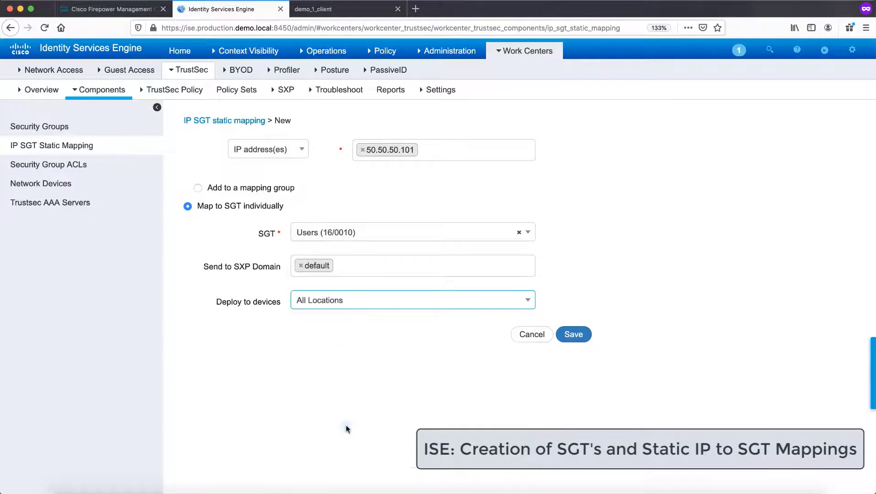
left_click(564, 335)
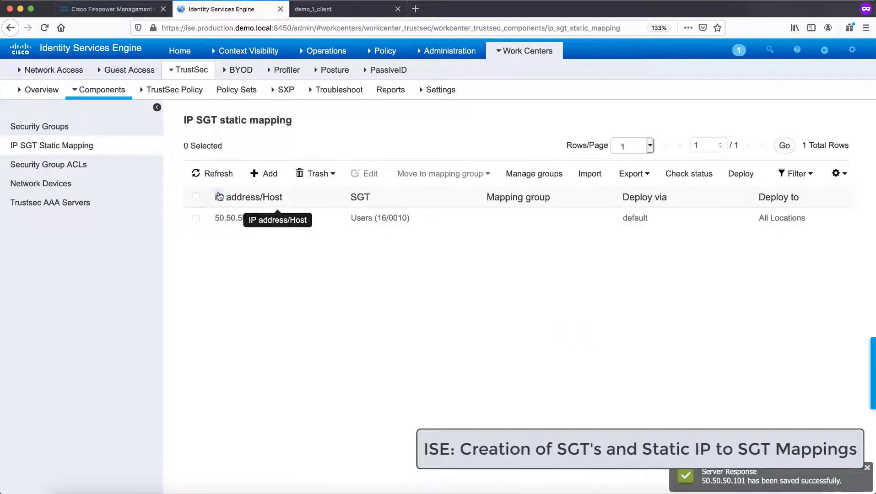
Save a static mapping of 192.168.25.46 to Servers, SXP domain default, deployed to All Locations
left_click(270, 174)
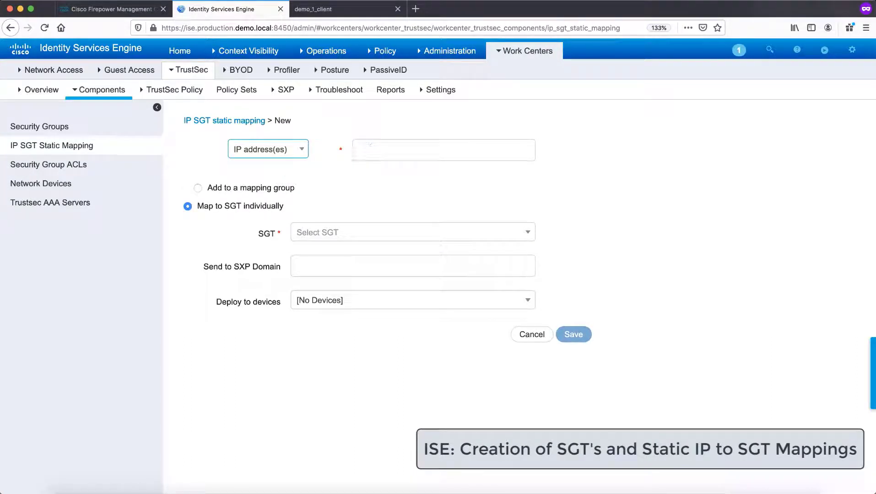
left_click(370, 147)
type("1")
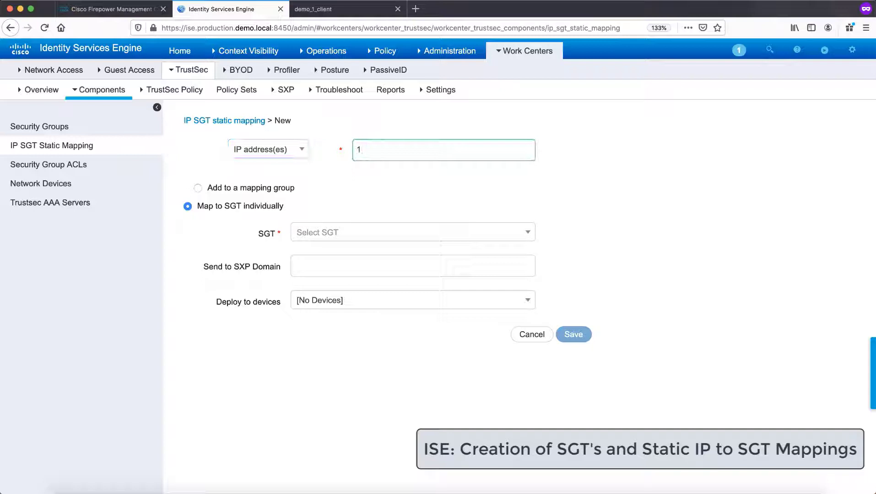
type("92.168.25.46")
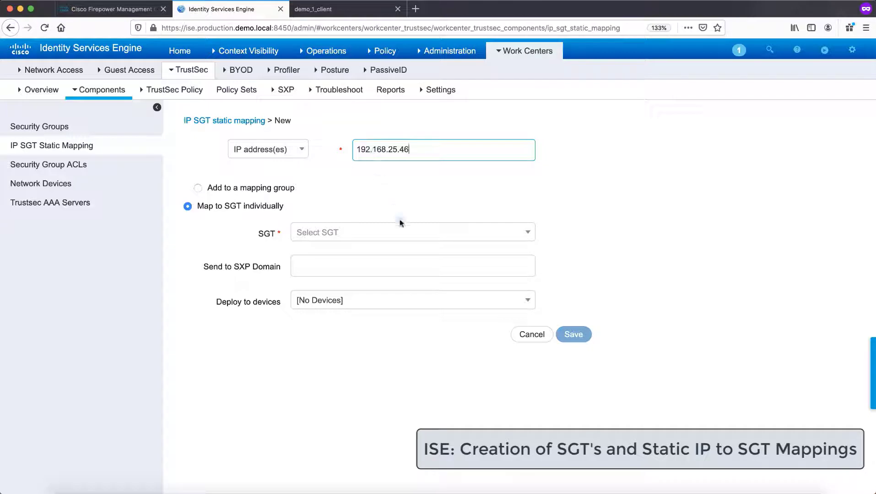
left_click(420, 185)
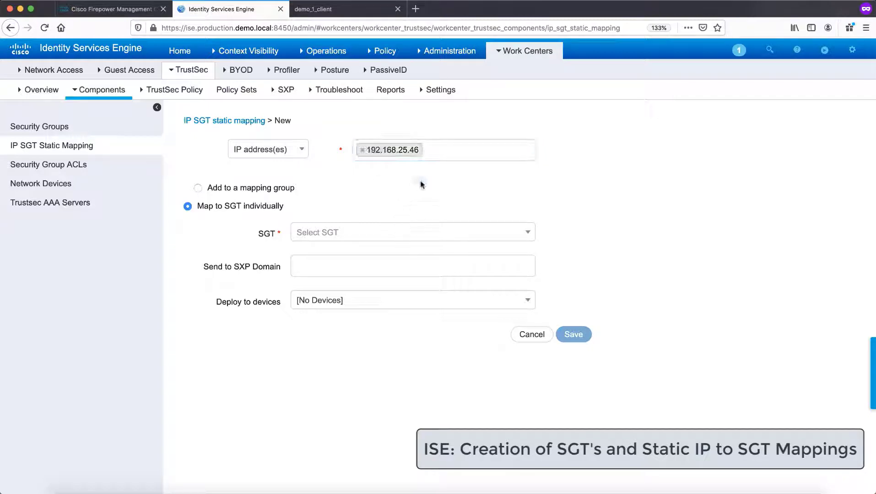
left_click(417, 231)
type("server")
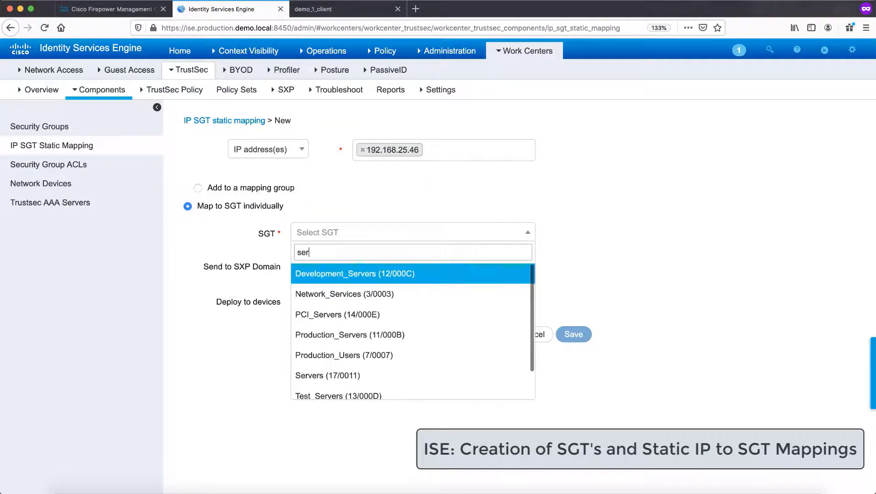
left_click(342, 334)
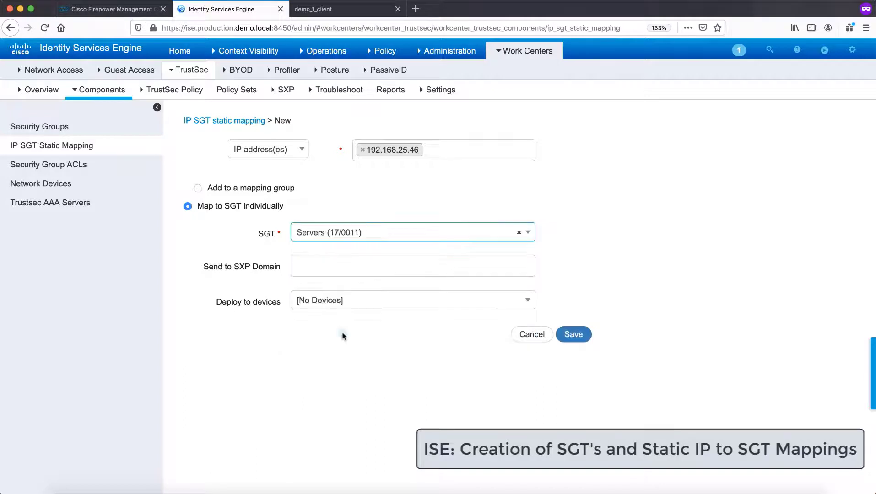
left_click(335, 267)
left_click(336, 287)
left_click(346, 303)
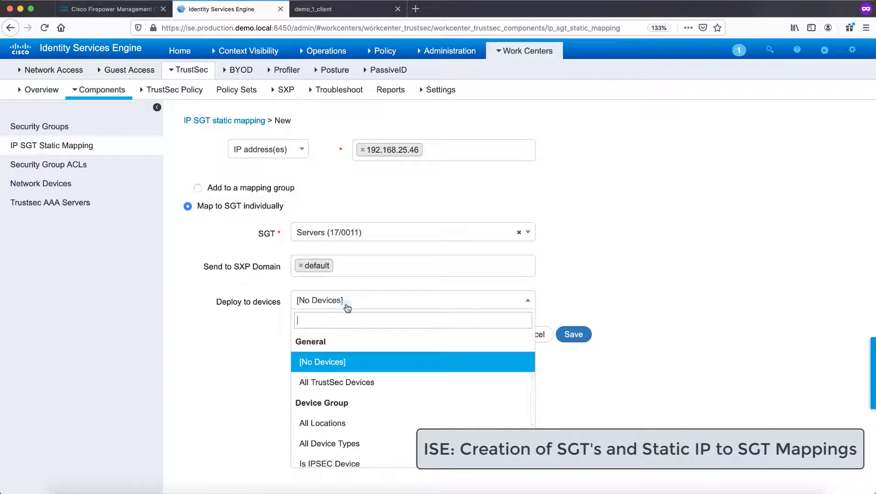
left_click(350, 423)
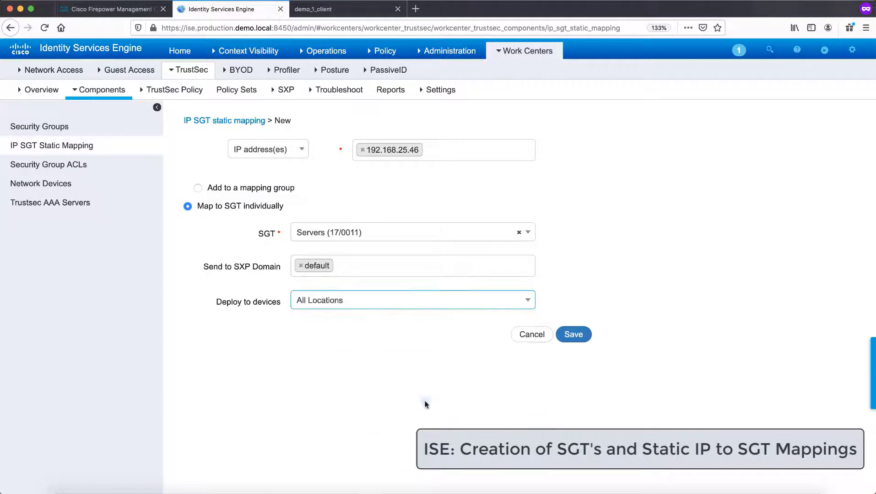
left_click(573, 335)
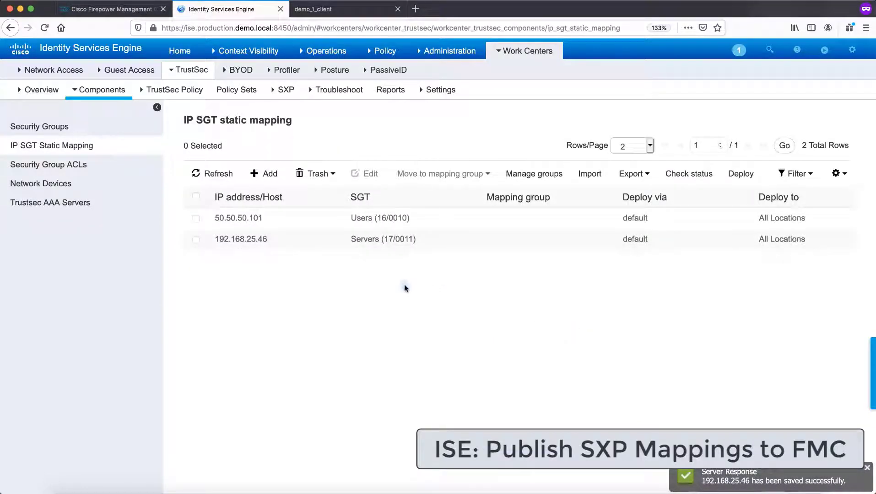
Review TrustSec SXP Settings, then view the empty SXP Devices list
left_click(438, 92)
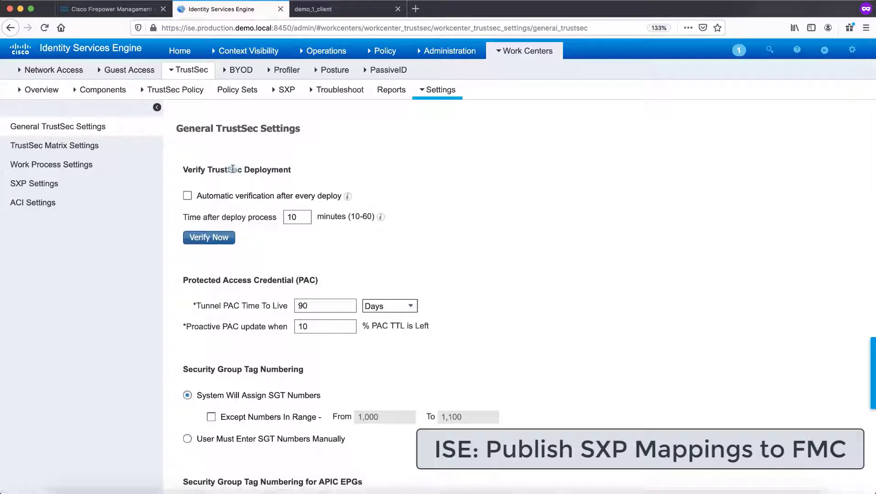
left_click(57, 184)
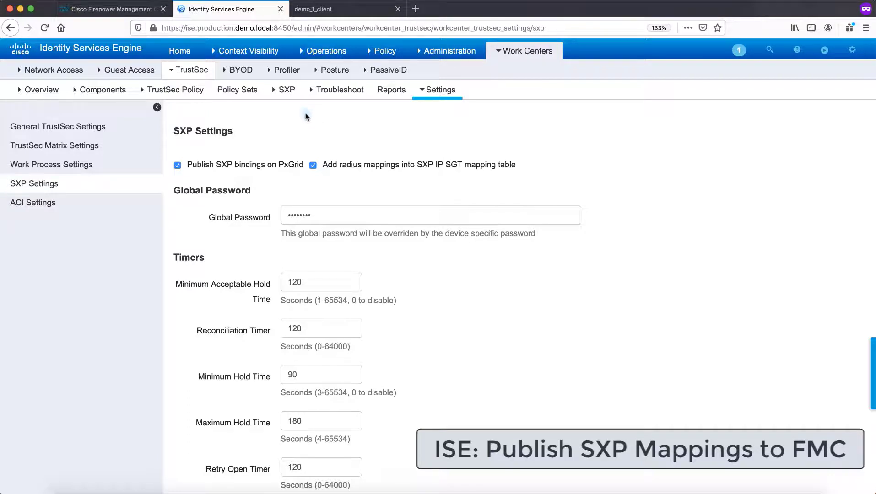
left_click(292, 95)
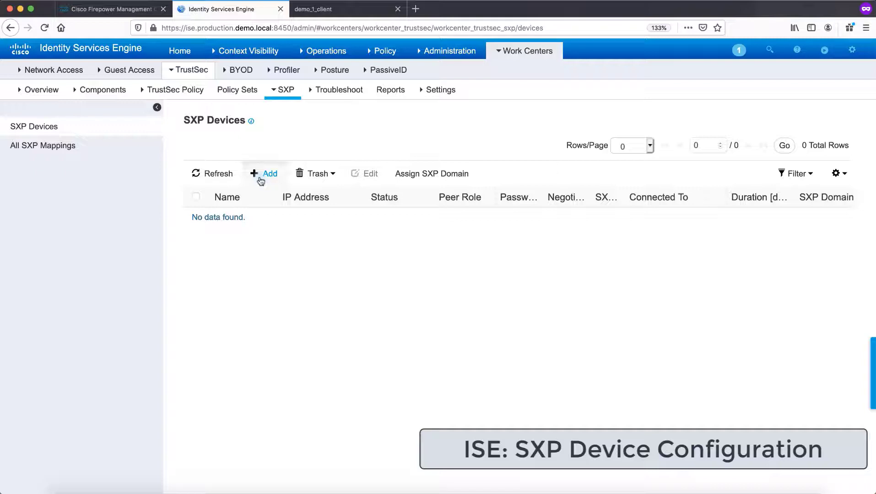
Start a new SXP device named temp with IP address 50.50.50.30
left_click(260, 179)
left_click(260, 178)
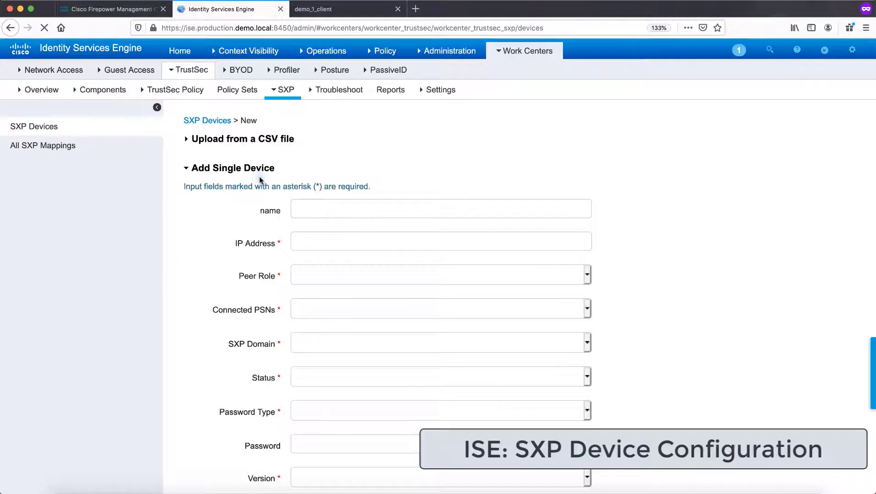
left_click(296, 209)
type("temp")
left_click(339, 237)
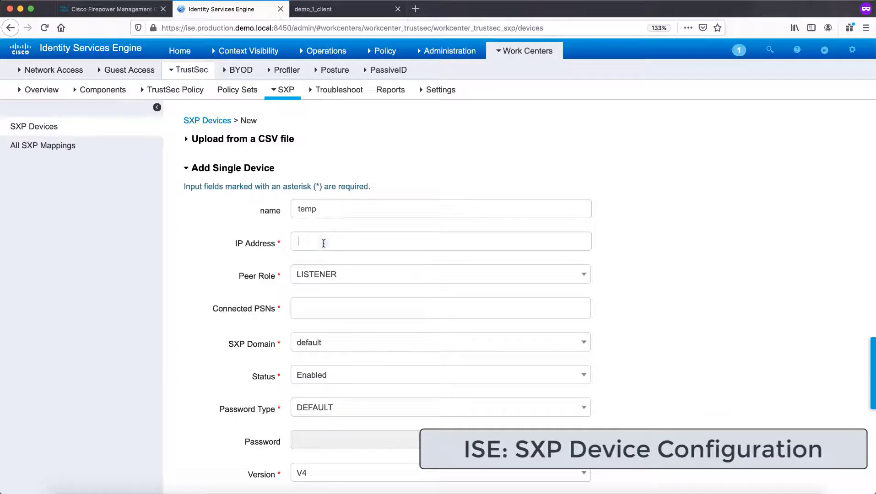
left_click(324, 244)
type("50.50.50.")
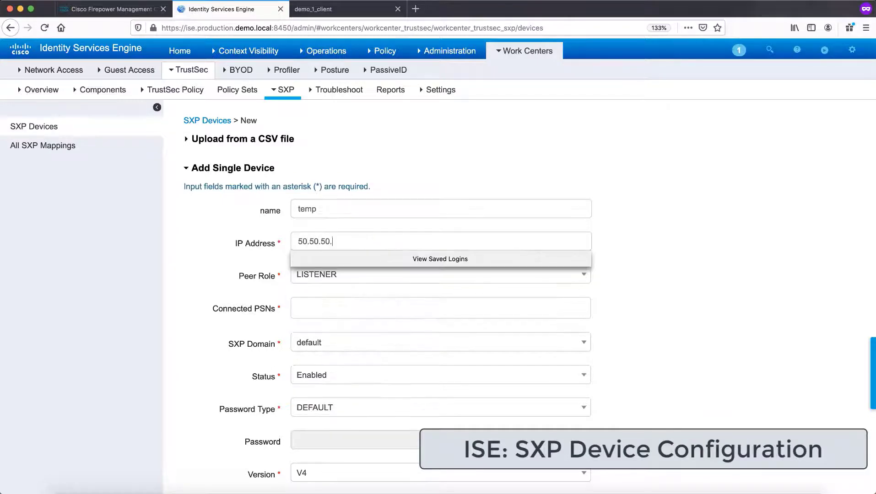
type("30")
Set peer role BOTH, connected PSN ise, domain default, password type NONE, and save
scroll(329, 271, "down", 1)
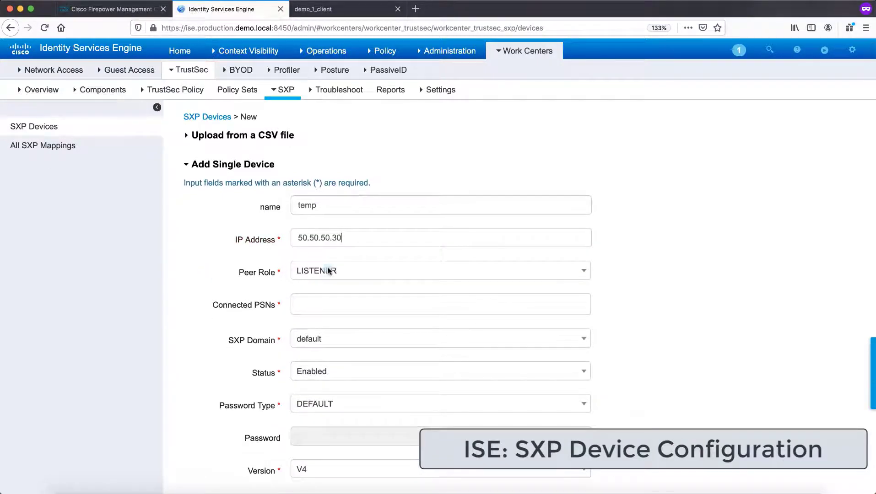
scroll(427, 232, "down", 2)
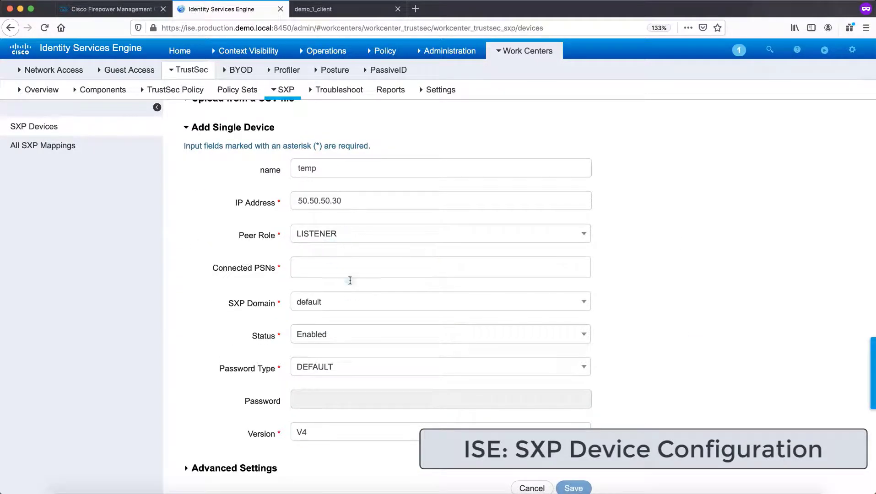
left_click(422, 231)
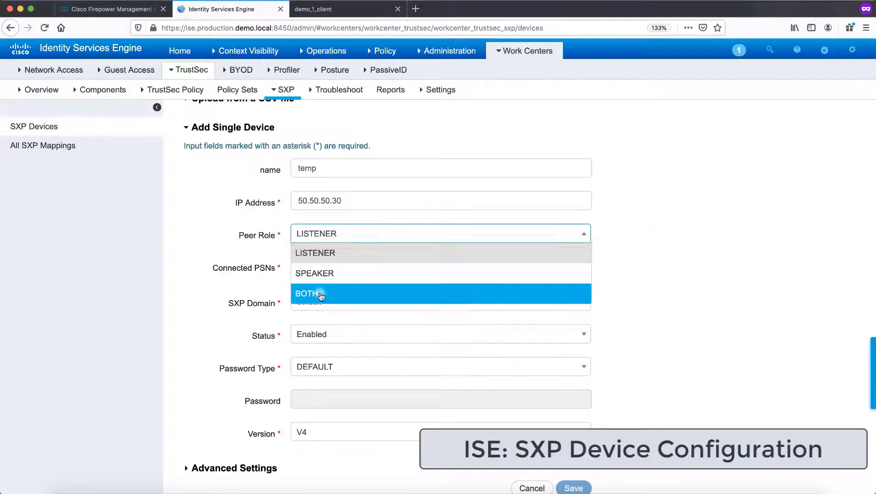
left_click(319, 293)
left_click(328, 270)
left_click(320, 287)
left_click(322, 303)
left_click(320, 321)
left_click(305, 367)
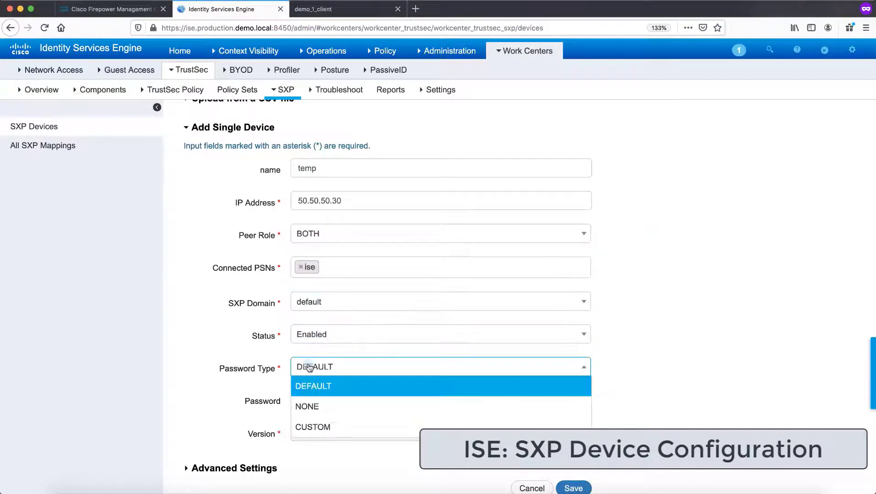
left_click(313, 405)
left_click(566, 489)
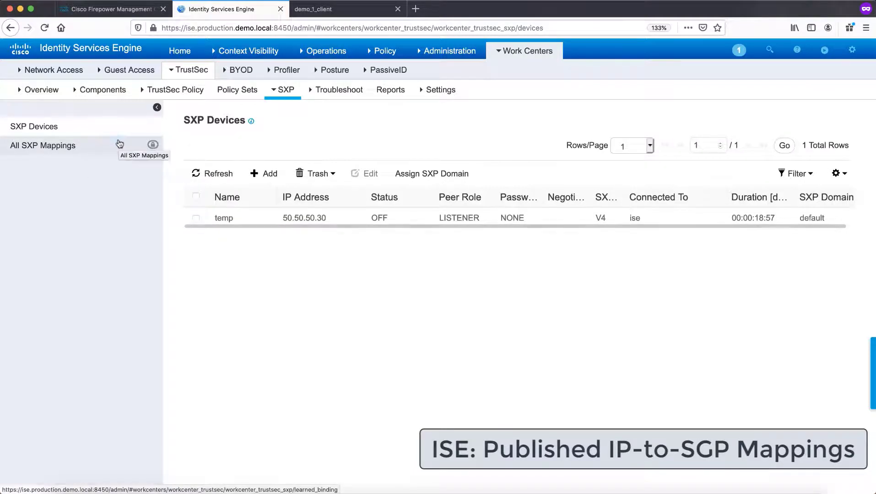
Confirm in All SXP Mappings that 50.50.50.101 maps to Users and 192.168.25.46 to Servers, then return to FMC
left_click(85, 145)
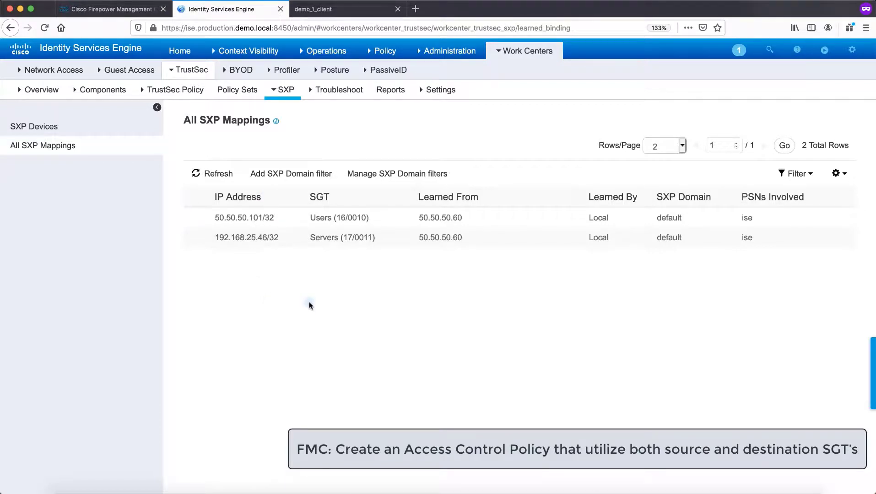
scroll(309, 306, "down", 1)
scroll(310, 305, "up", 1)
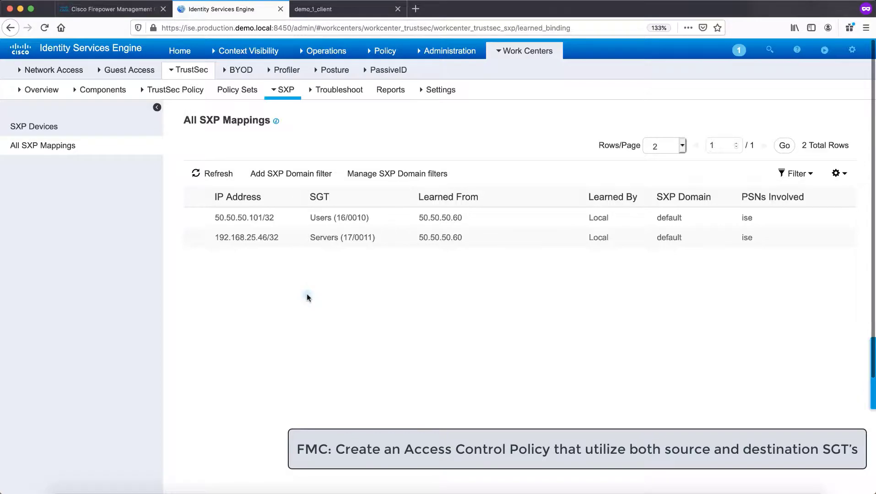
left_click(117, 9)
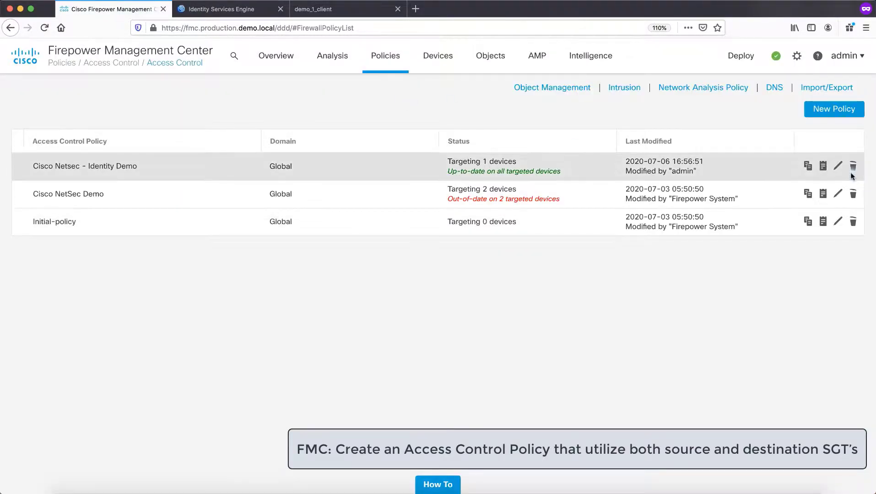
Edit the Cisco Netsec - Identity Demo policy and start a new rule in it
left_click(838, 167)
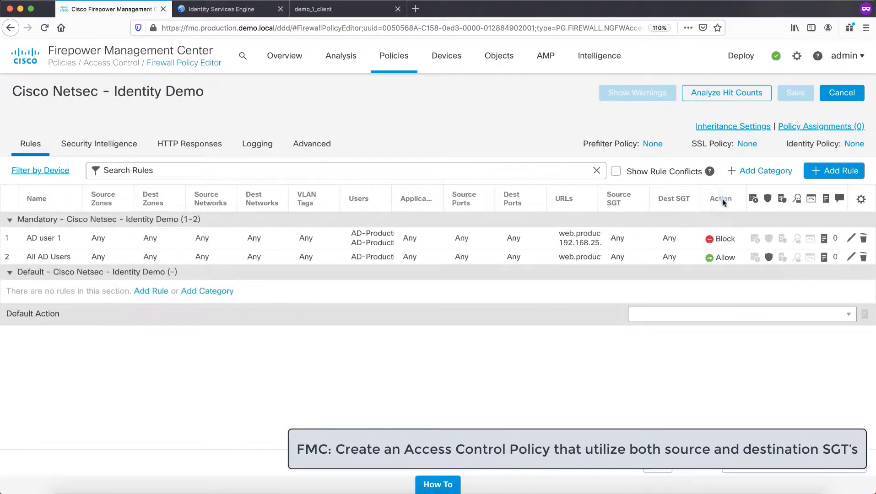
left_click(835, 171)
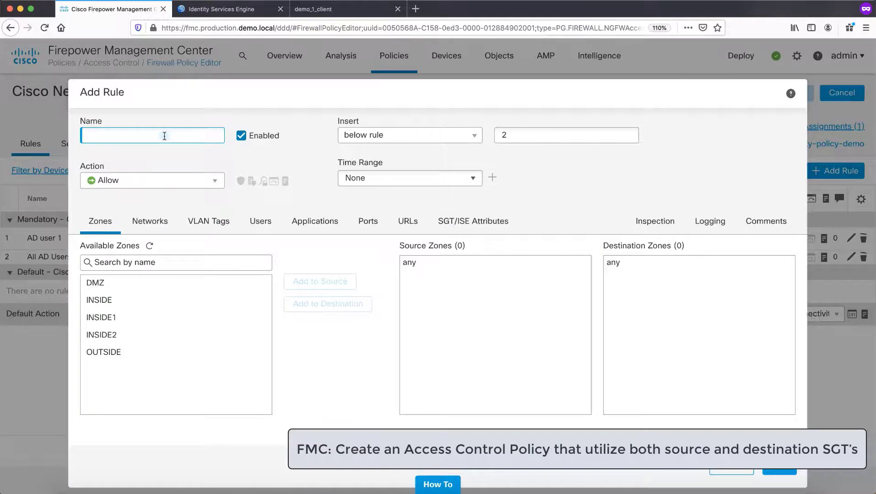
Name the rule 'SGT rule example' with Source SGT Users and Destination SGT Servers
type("SGT rule example")
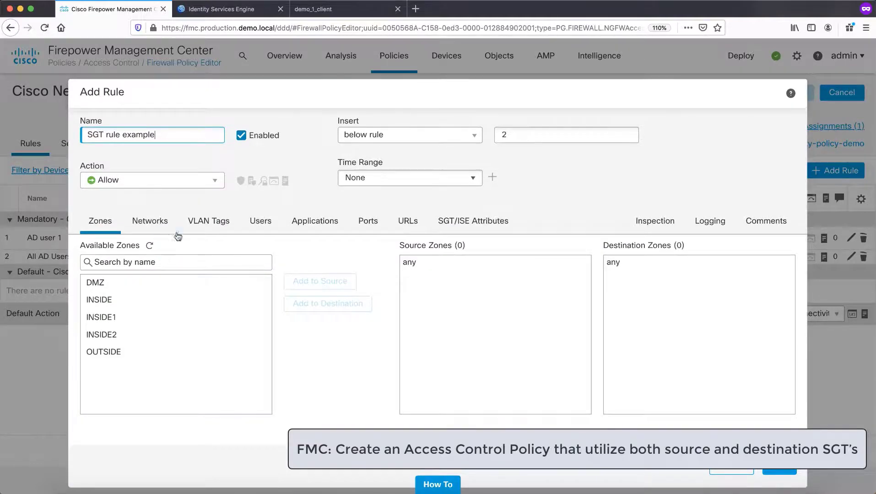
left_click(467, 222)
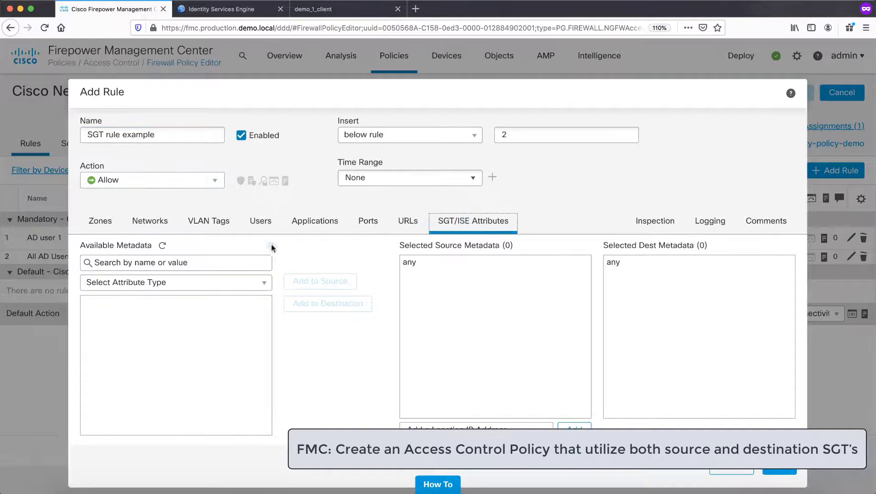
left_click(243, 292)
left_click(180, 298)
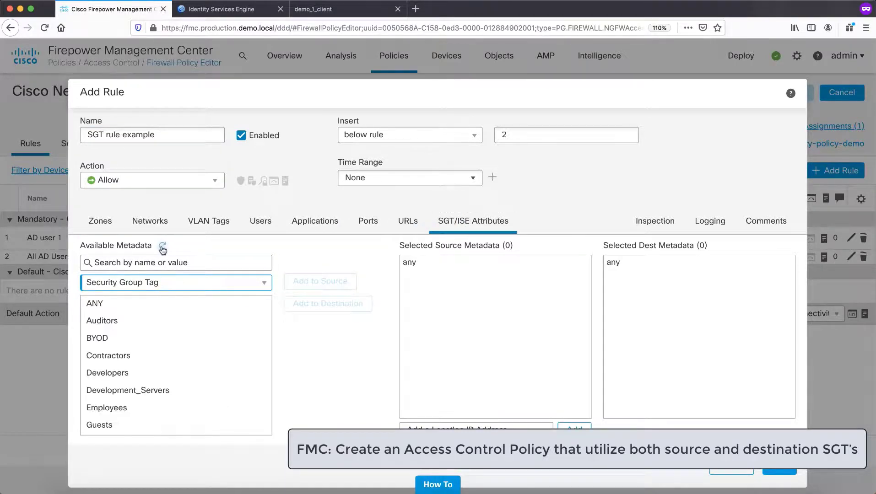
left_click(139, 283)
left_click(137, 262)
type("User")
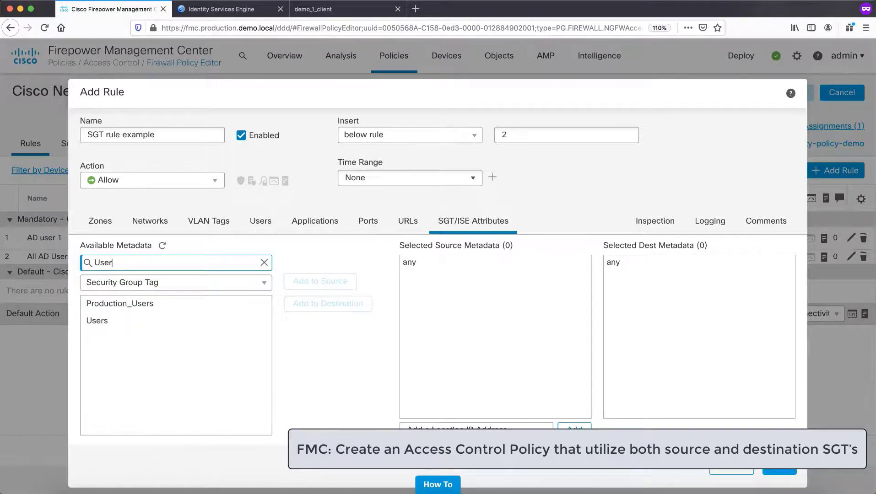
left_click(131, 306)
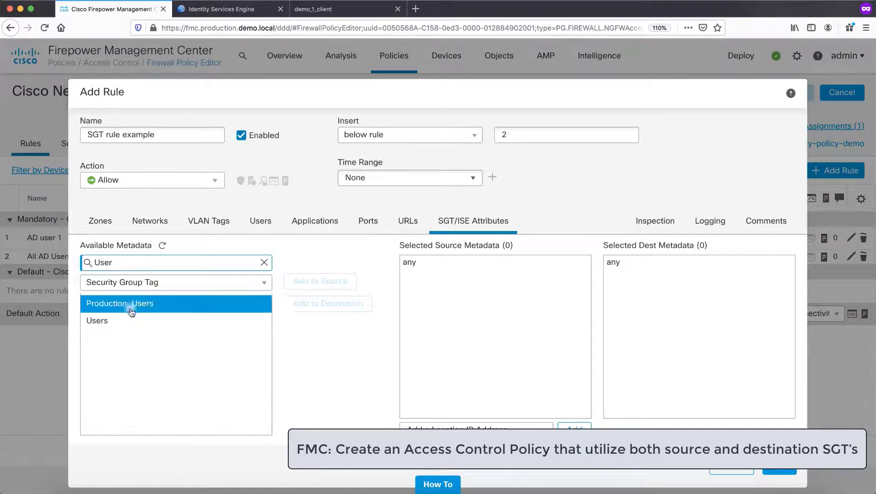
left_click(127, 321)
left_click(301, 288)
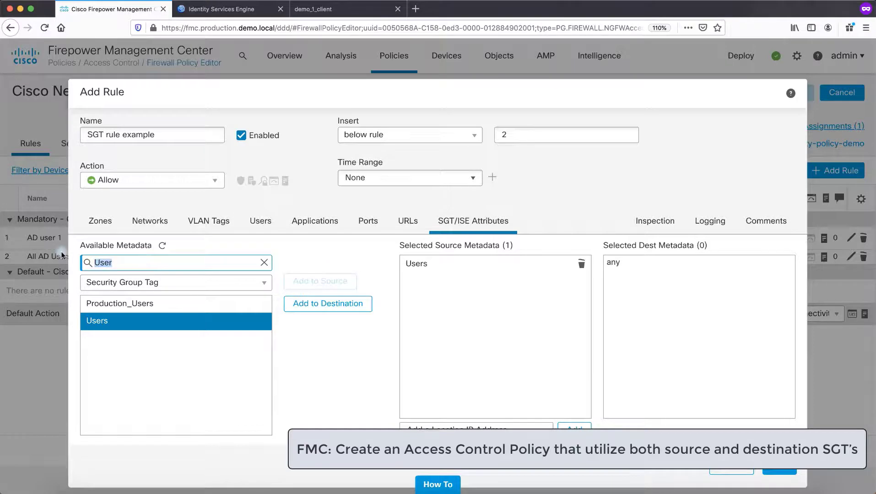
type("Serv")
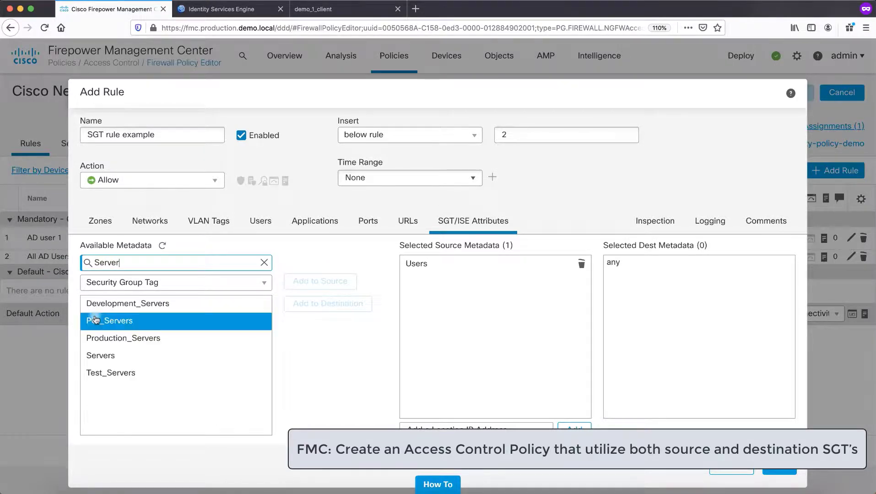
left_click(141, 357)
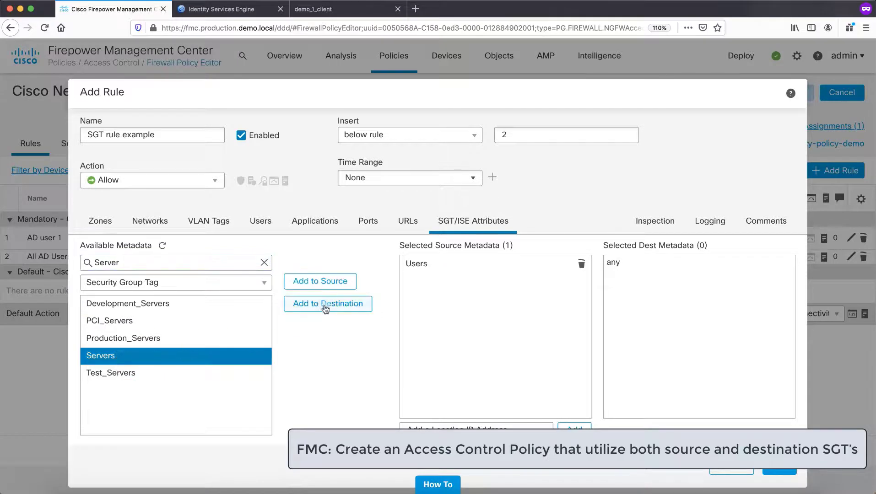
left_click(326, 306)
Enable logging at connection beginning and end, insert the rule above rule 1, and save it
left_click(709, 227)
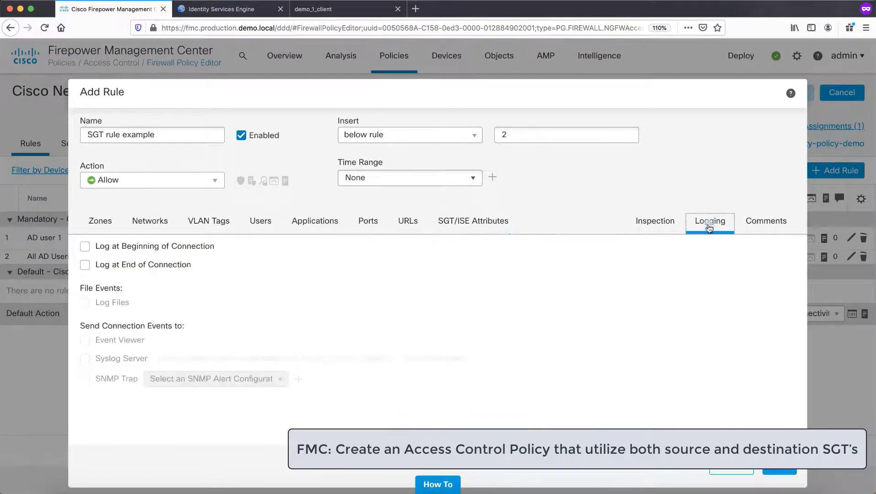
left_click(167, 246)
left_click(166, 265)
left_click(417, 136)
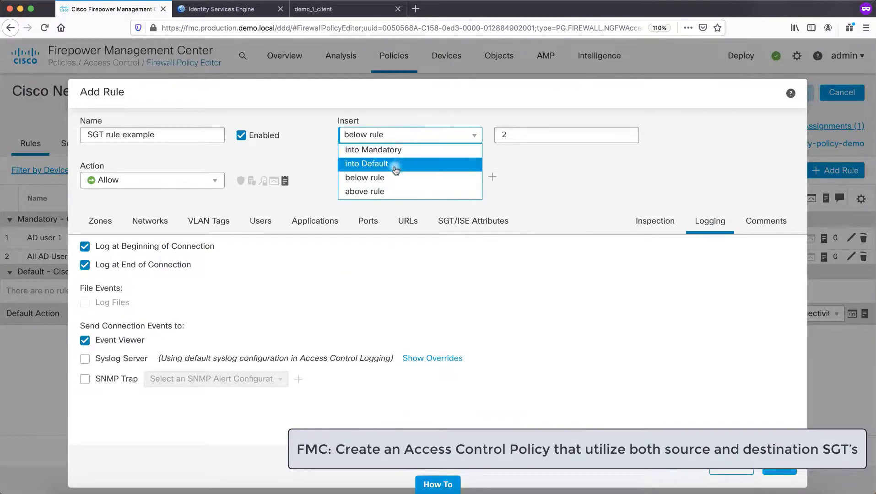
left_click(391, 191)
left_click(511, 134)
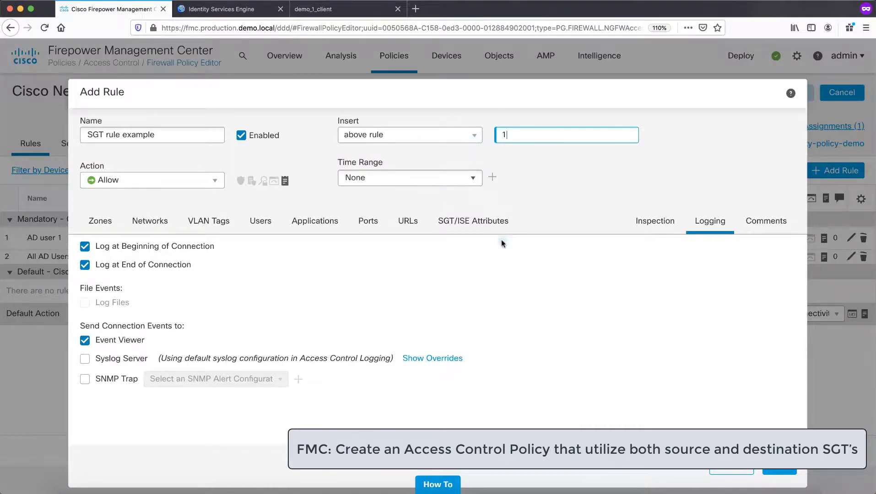
type("1")
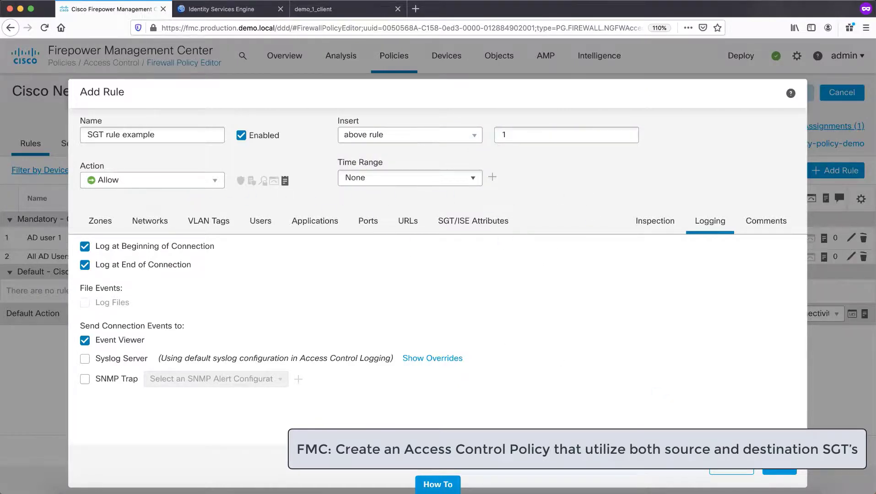
left_click(775, 472)
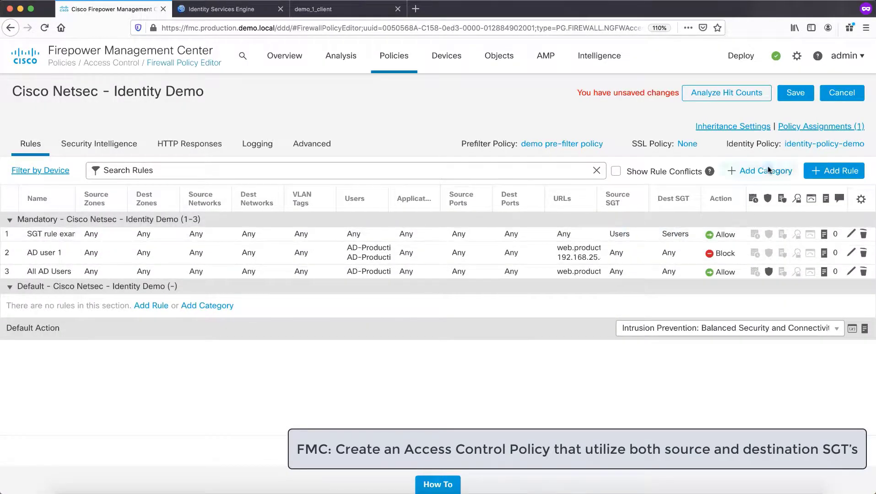
Save the policy, deploy it to ftd-66-a, and check the deployment status notifications
left_click(795, 97)
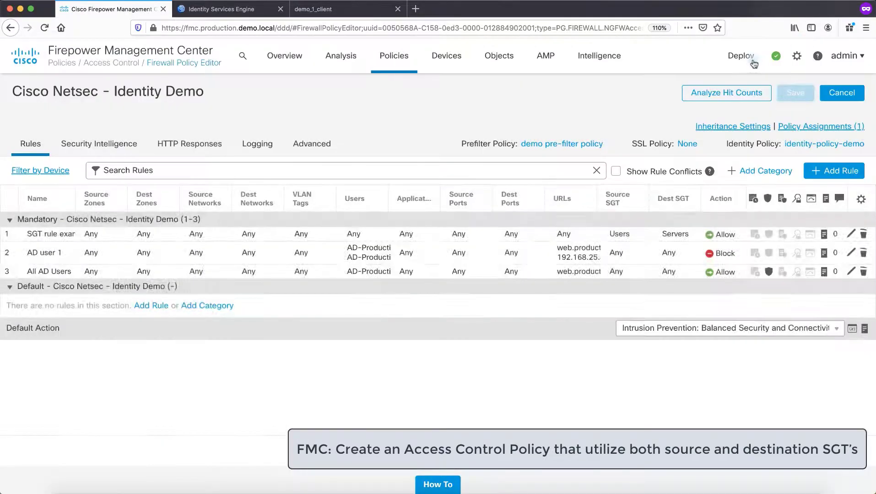
mouse_move(751, 61)
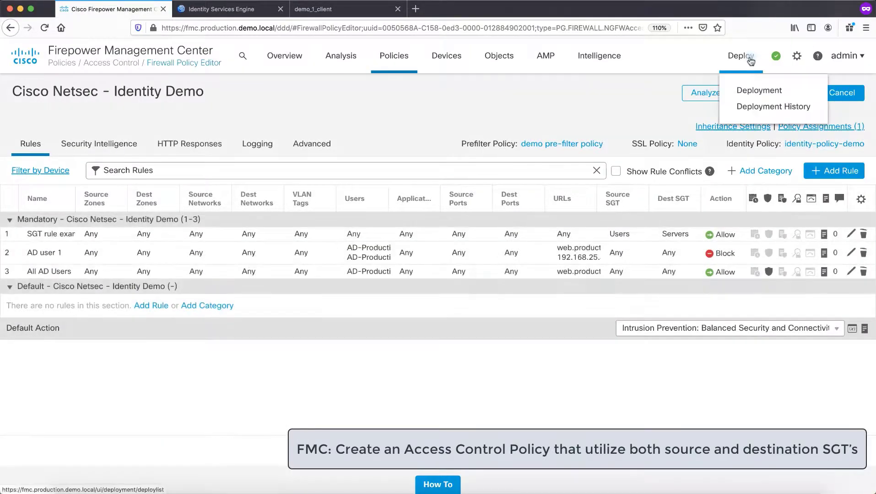
left_click(752, 88)
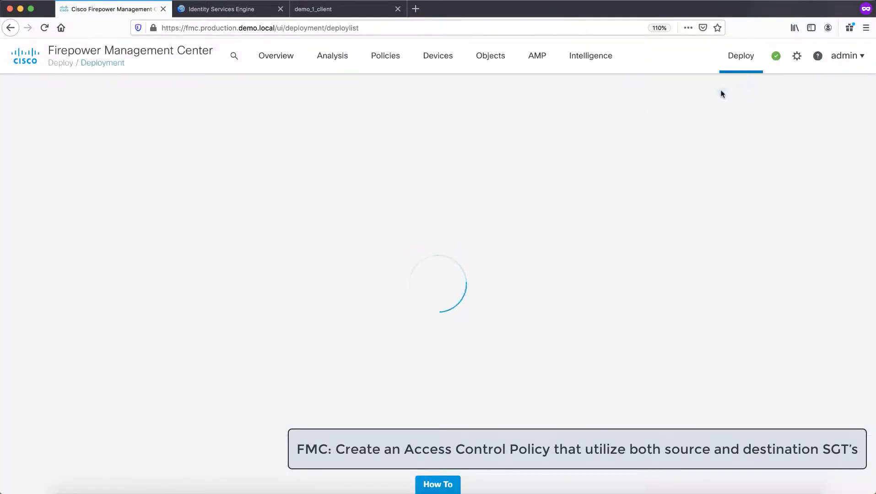
left_click(42, 197)
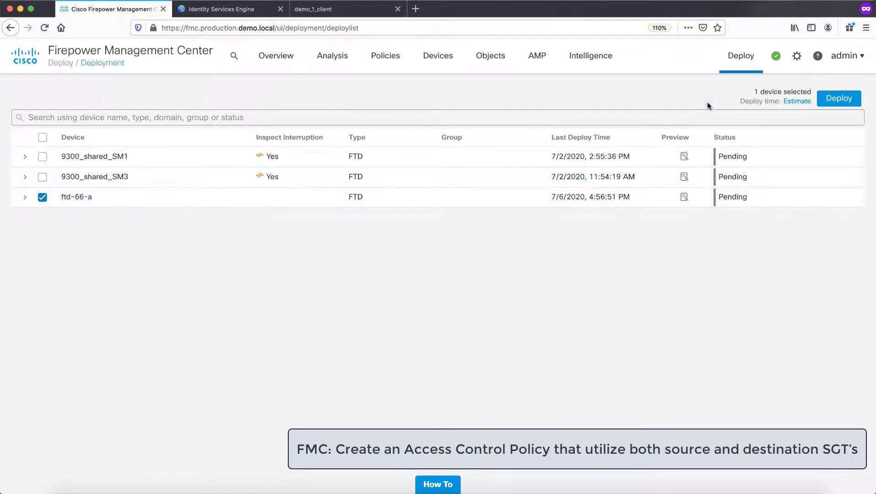
left_click(839, 98)
left_click(533, 301)
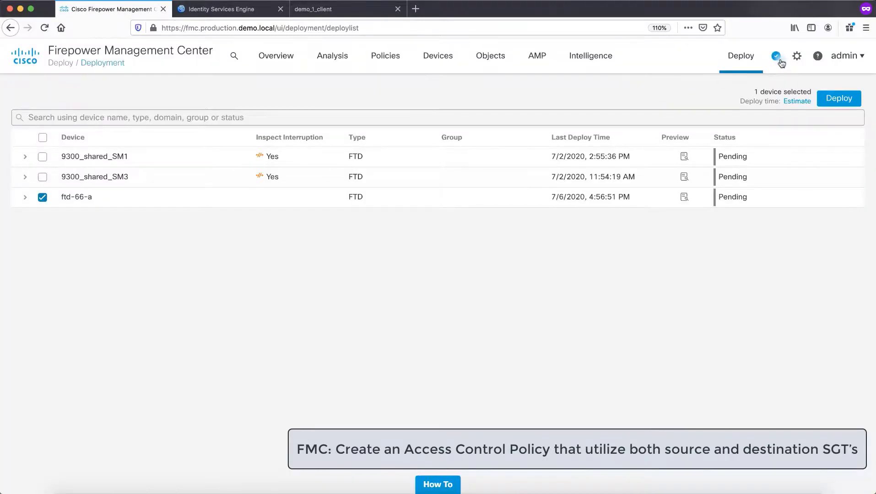
left_click(777, 57)
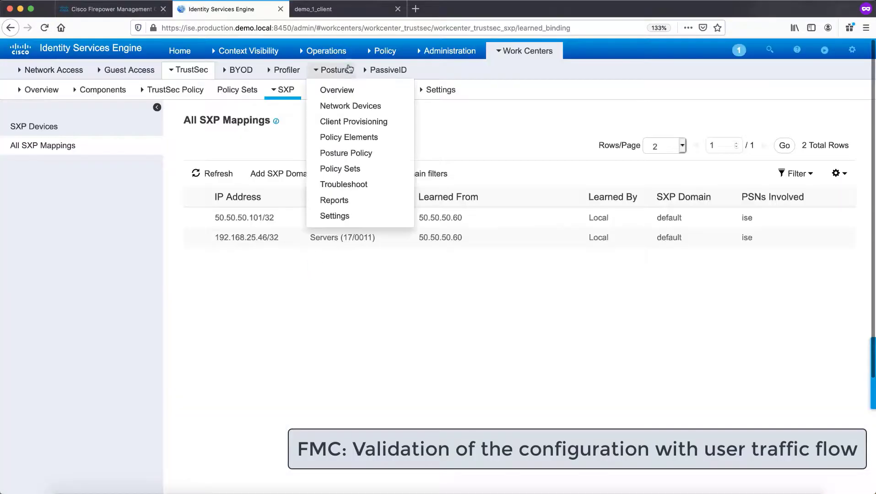
left_click(321, 11)
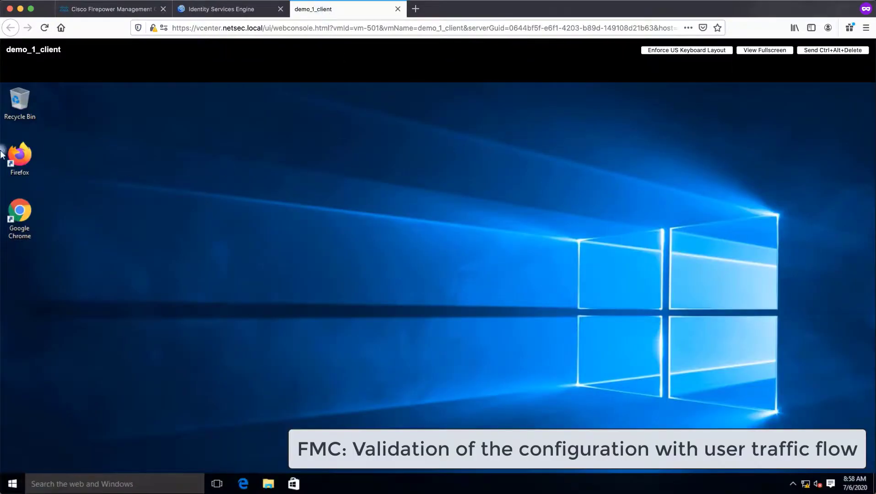
double_click(25, 155)
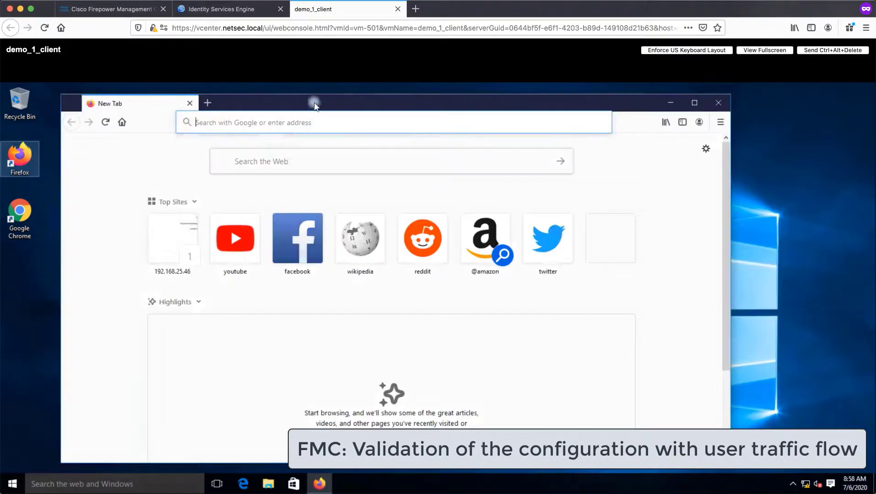
left_click(288, 122)
type("http")
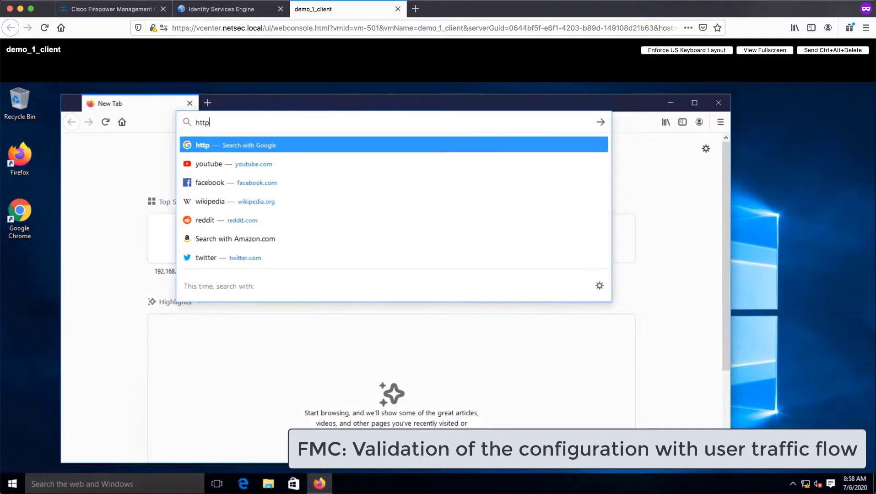
type("://192.168")
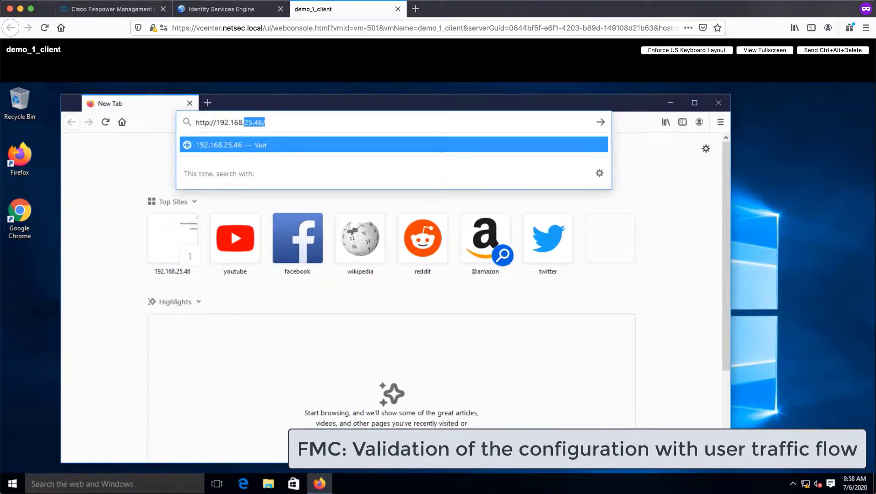
type(".25.46")
key("Return")
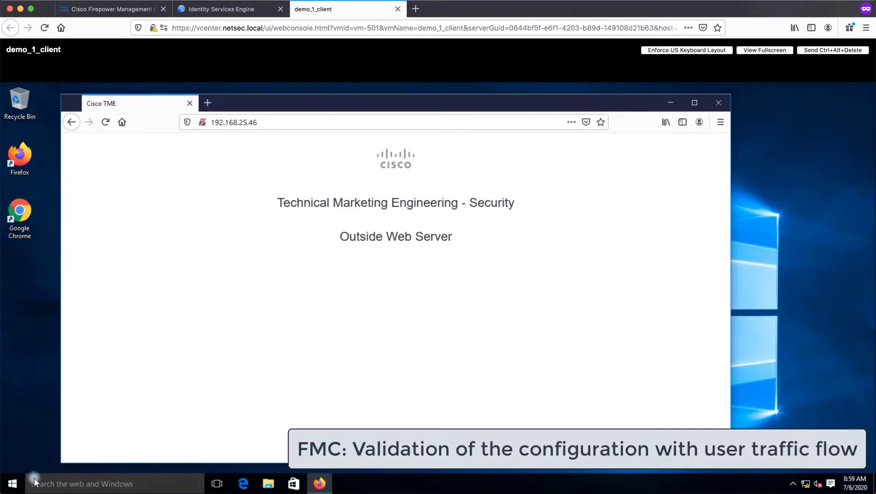
Run ipconfig in Command Prompt to confirm the client IPv4 is 50.50.50.101, then show the server page again
left_click(12, 483)
type("c")
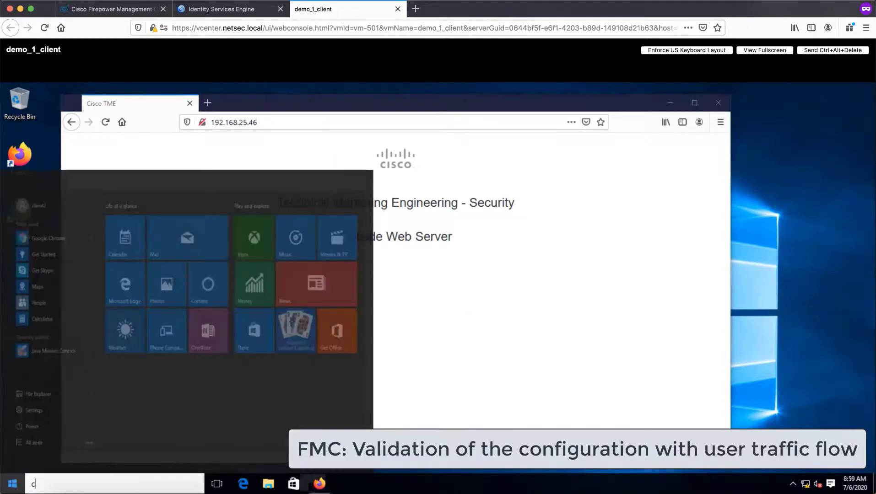
type("md")
key("Return")
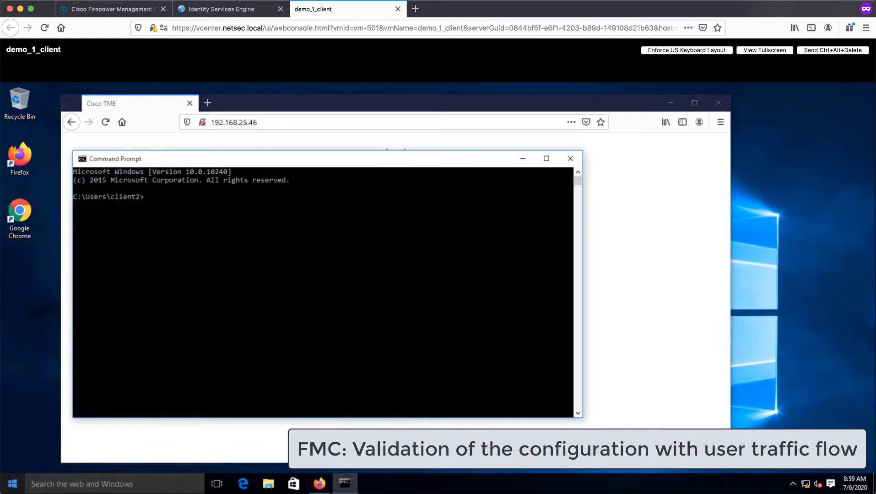
key("Return")
key("Return")
type("ipc")
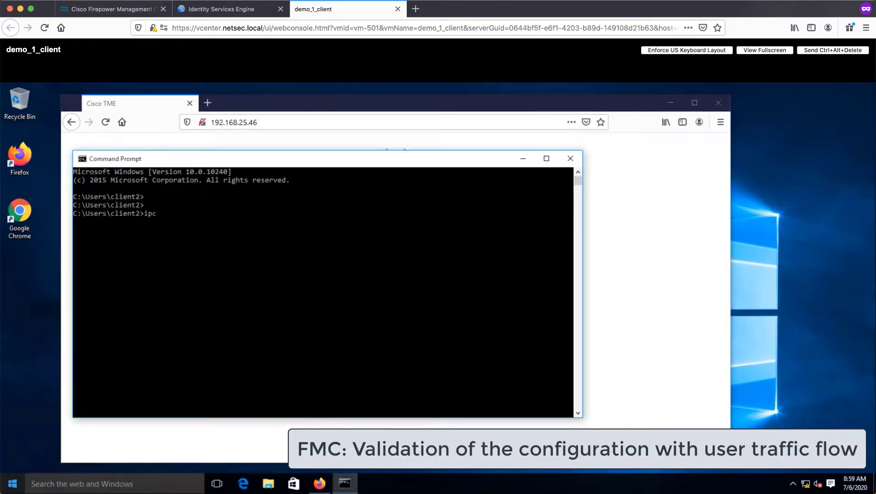
type("onfig")
key("Return")
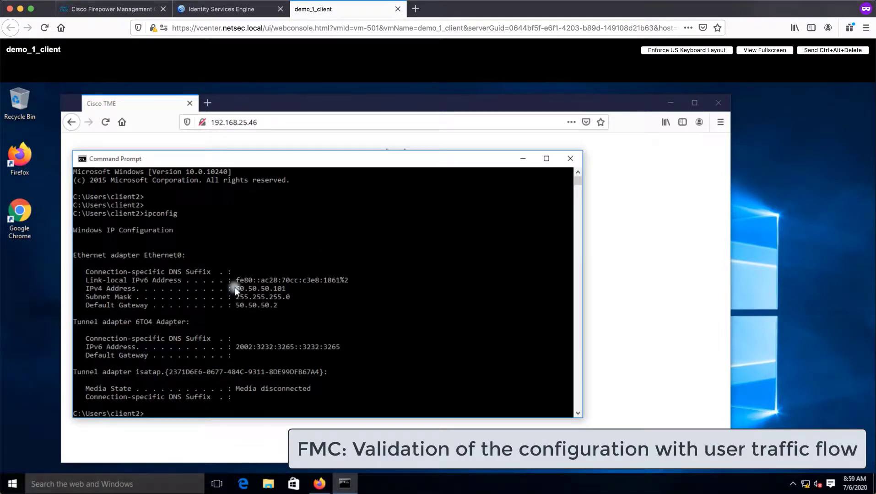
left_click_drag(235, 287, 289, 291)
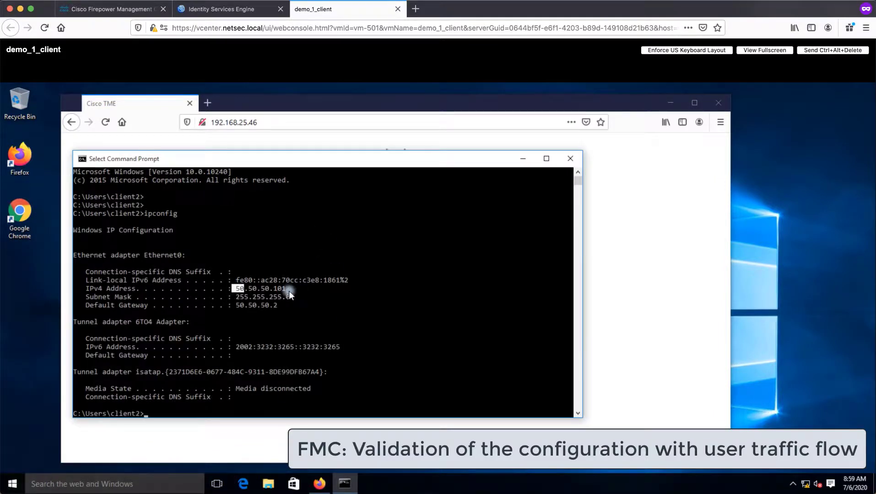
left_click(247, 138)
left_click(214, 120)
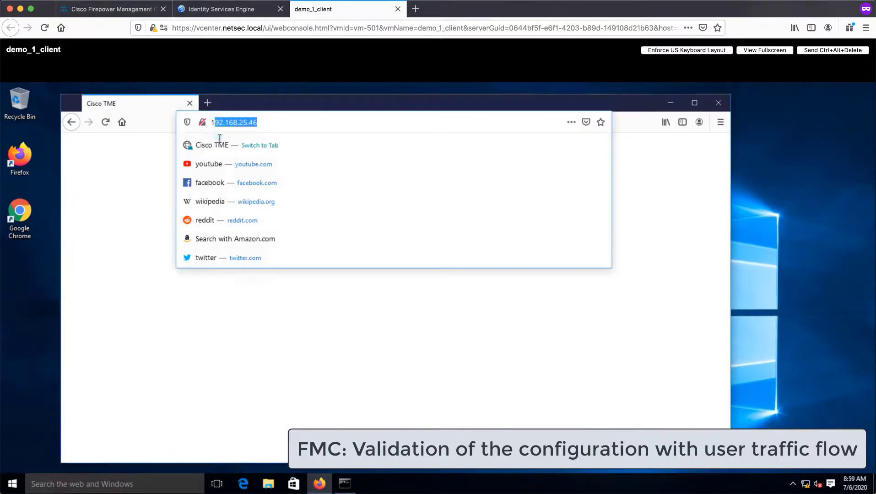
In FMC, open Analysis > Connections > Events and edit the search constraints
left_click(122, 9)
left_click(231, 234)
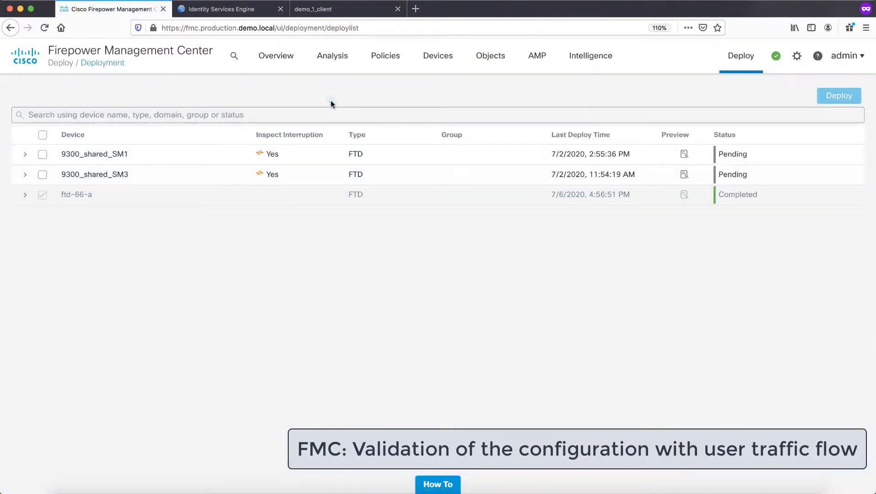
mouse_move(333, 55)
left_click(348, 195)
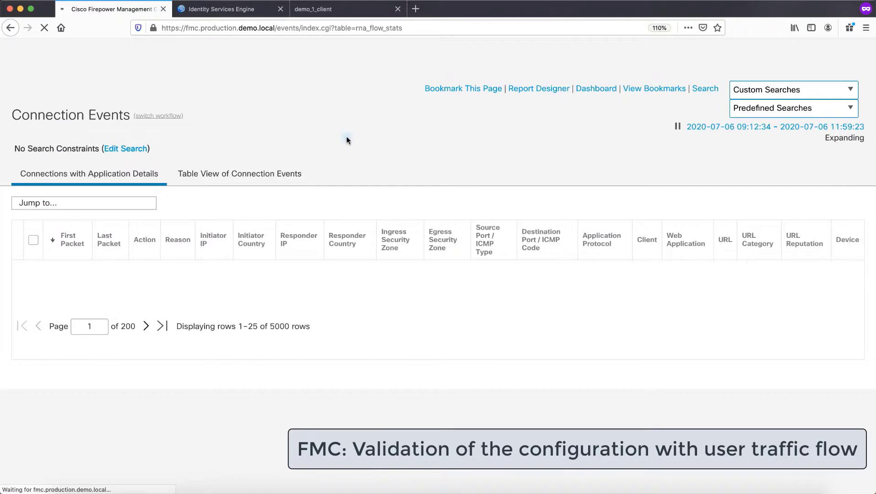
left_click(112, 150)
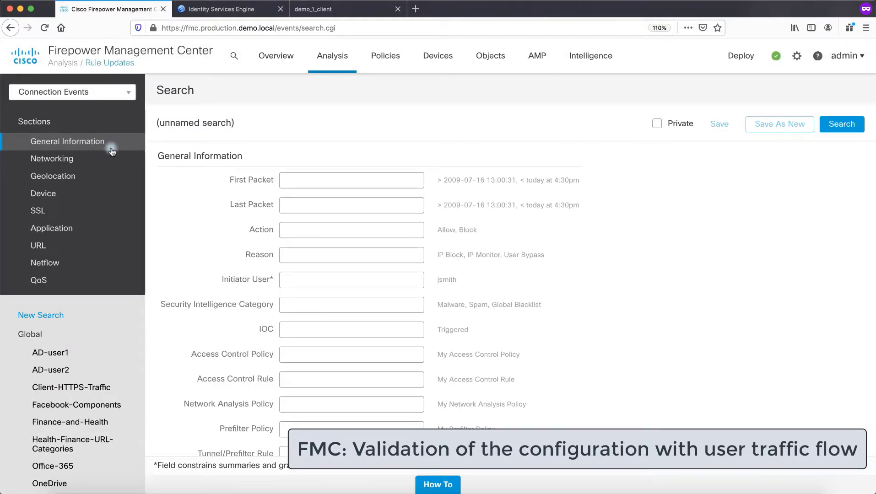
Fill in Source SGT 'Users' and Destination SGT 'Servers' in the search fields
left_click(131, 163)
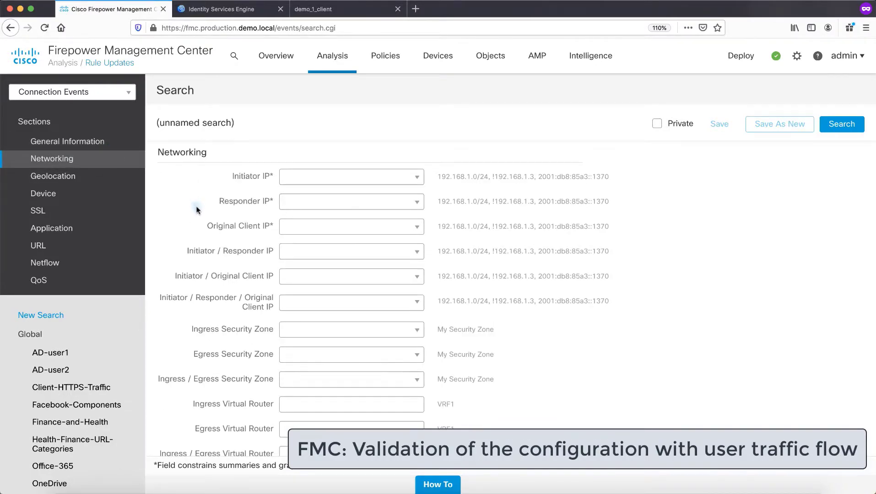
key("super+f")
type("SGT")
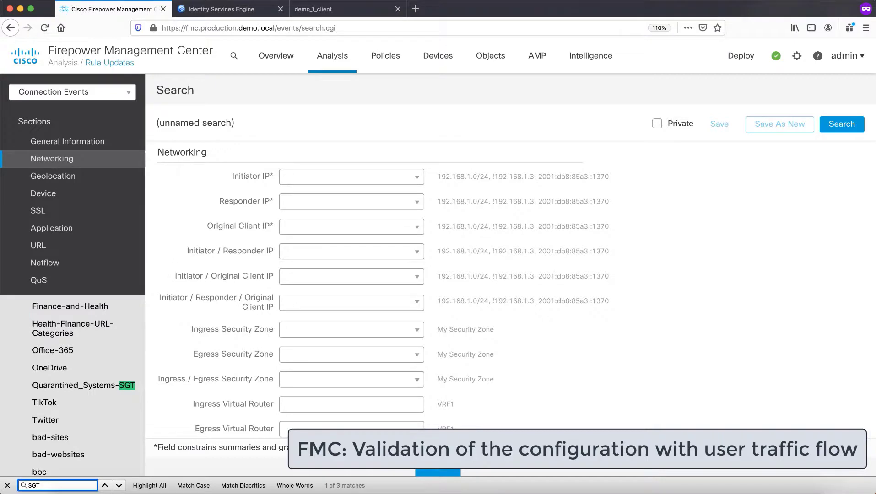
key("Return")
key("Escape")
left_click(293, 289)
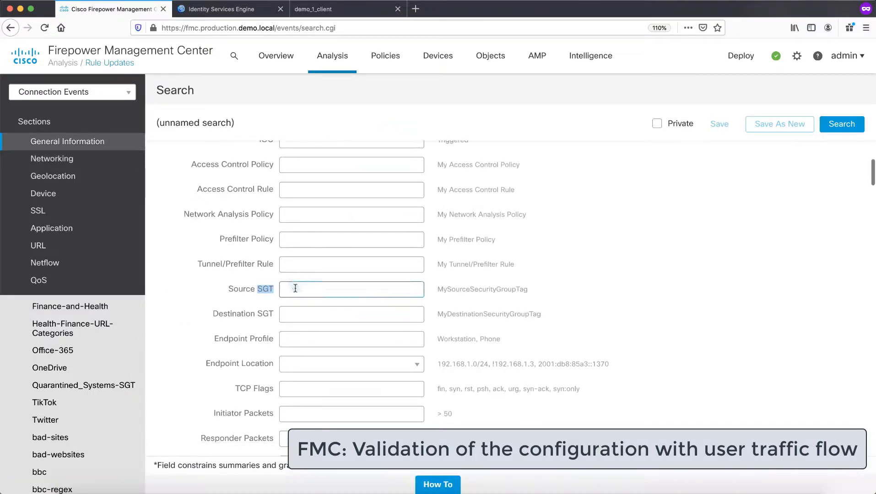
type("Users")
left_click(297, 306)
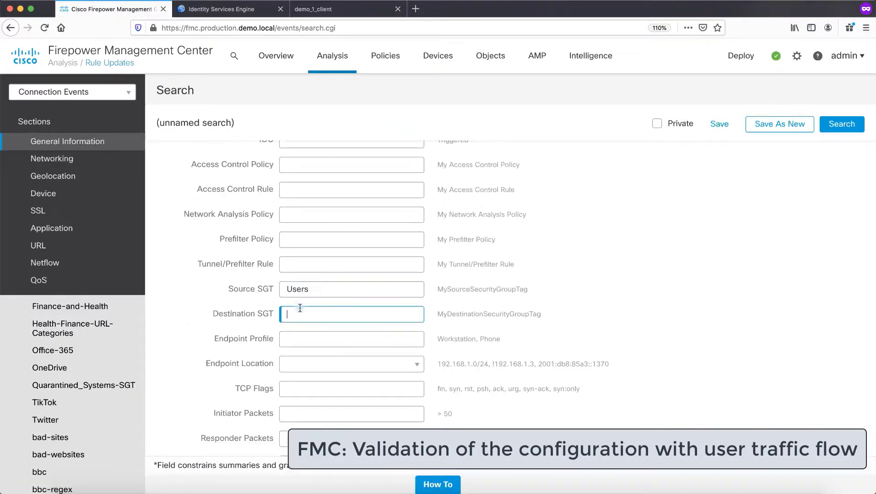
type("Servers")
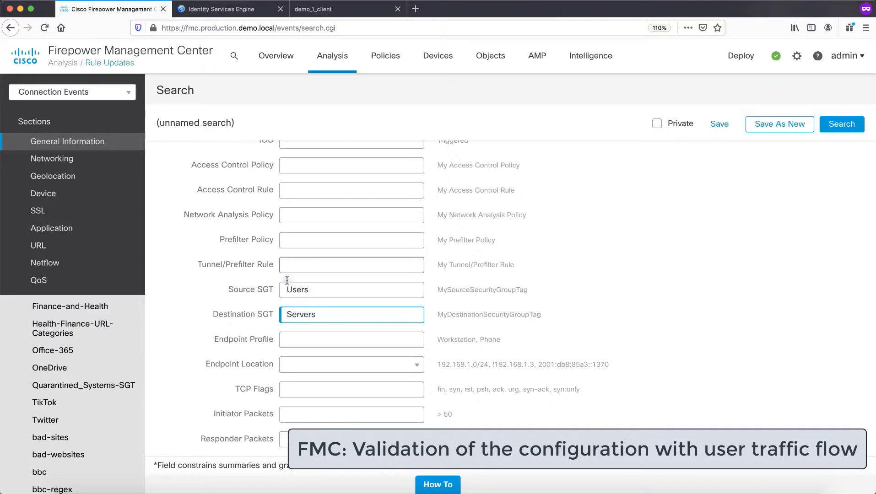
Save the search as a new search named 'Users-to-Servers-SGT'
left_click(206, 13)
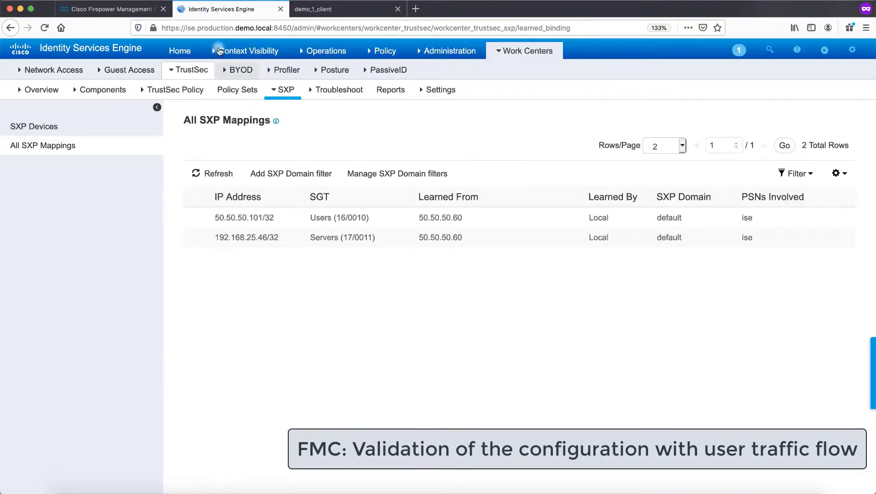
left_click(112, 9)
type("Users-to-Servers-SGT")
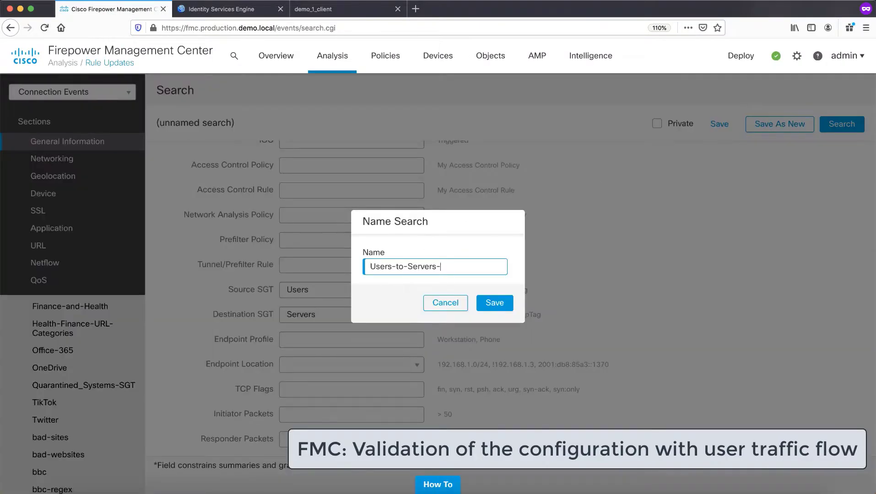
left_click(495, 303)
Run the search and inspect the connection events table for Users/Servers SGTs and IPs 50.50.50.101 to 192.168.25.46
left_click(844, 123)
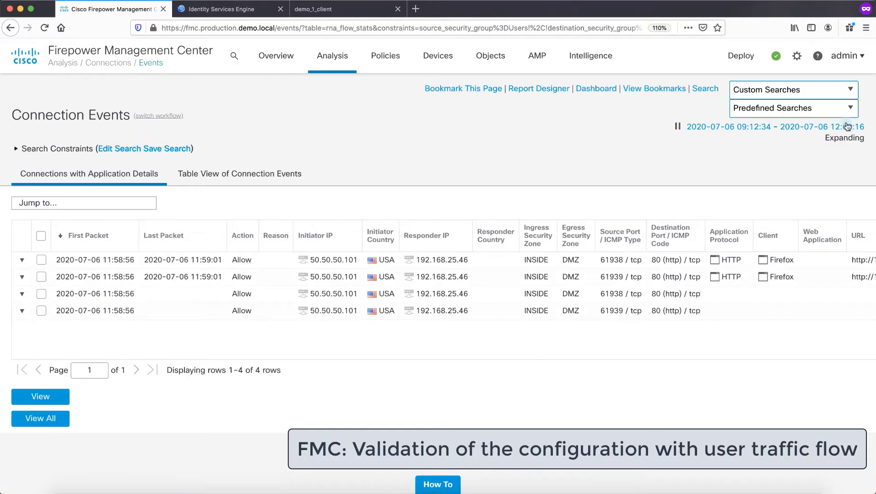
left_click(257, 175)
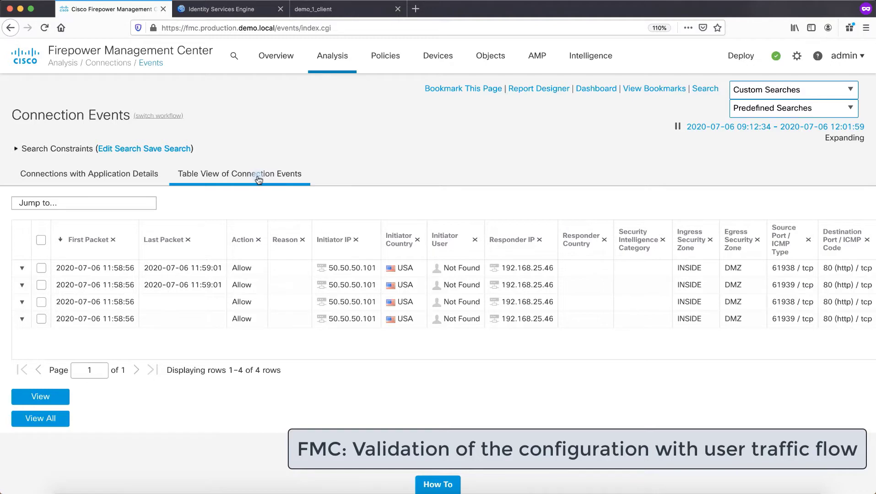
scroll(344, 216, "right", 15)
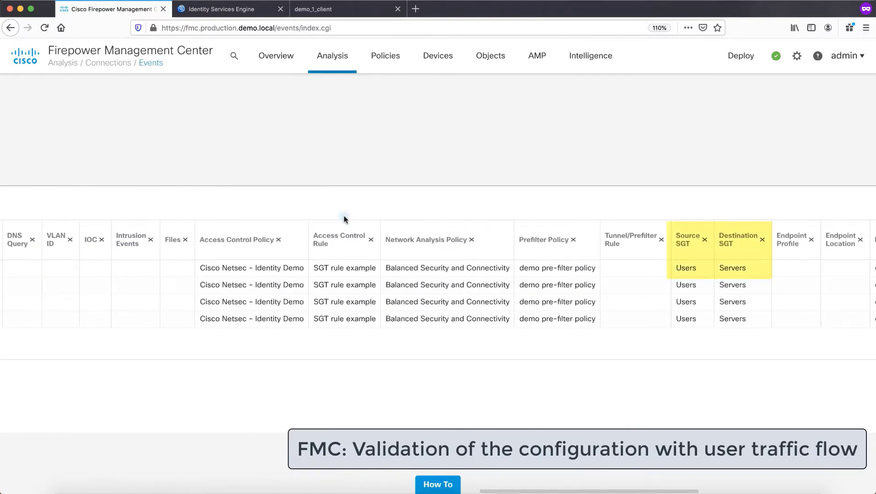
mouse_move(762, 270)
left_mouse_down()
mouse_move(669, 270)
mouse_move(671, 254)
mouse_move(669, 267)
left_mouse_up()
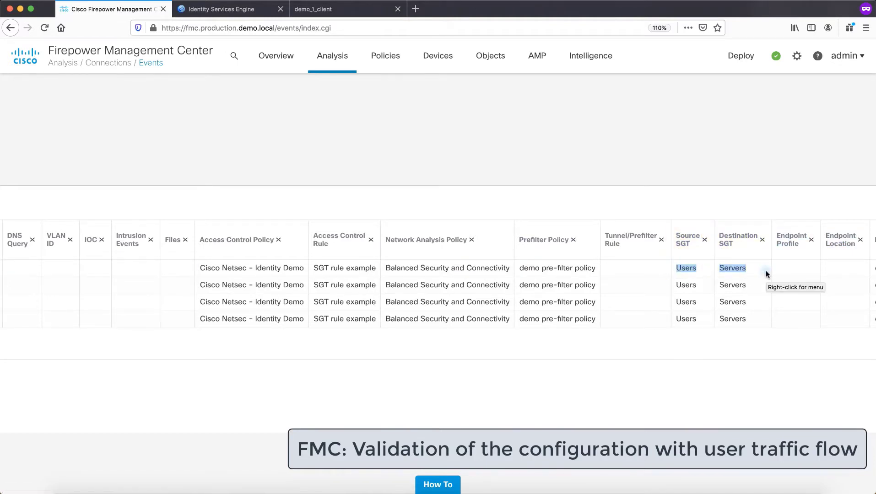
scroll(667, 284, "left", 15)
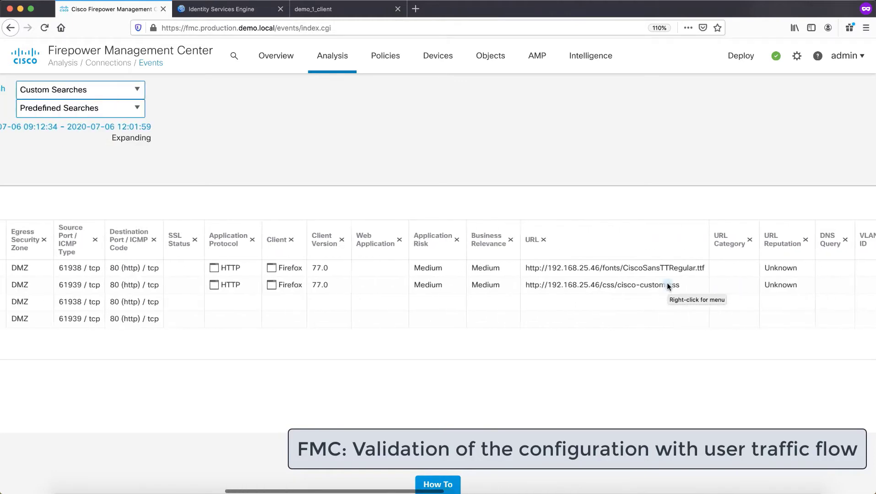
scroll(666, 283, "left", 15)
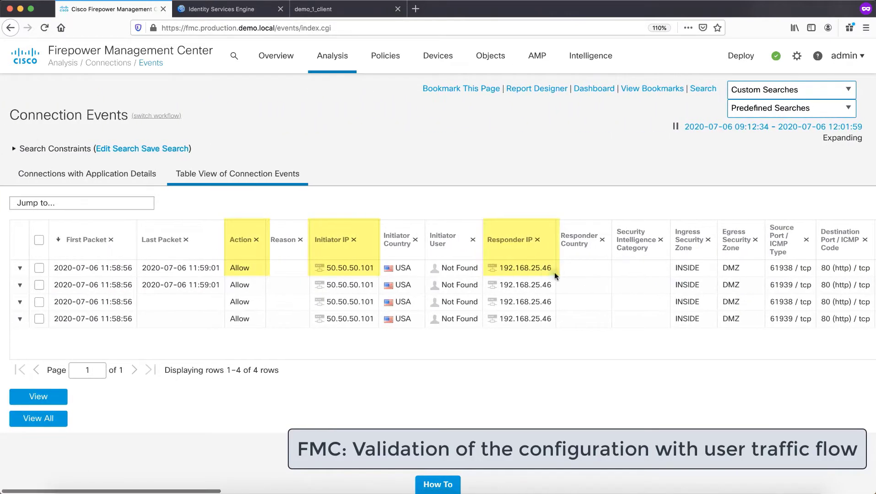
left_click_drag(554, 273, 326, 270)
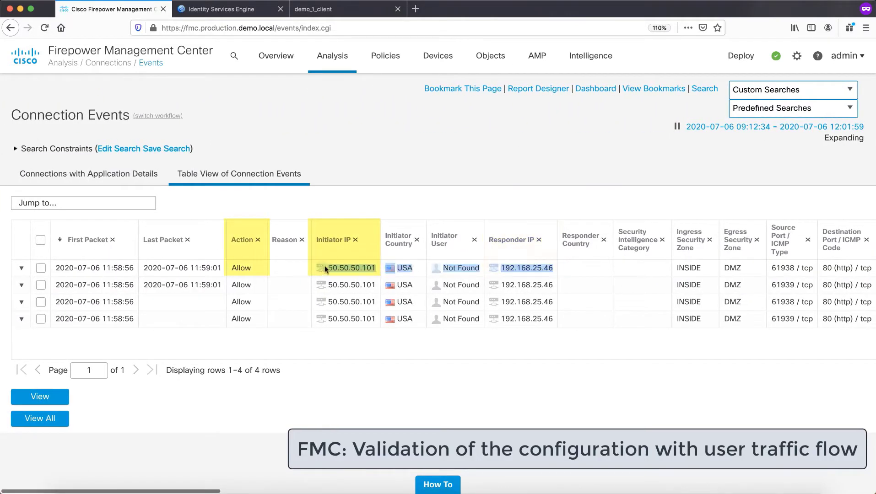
left_click(609, 274)
scroll(609, 273, "right", 20)
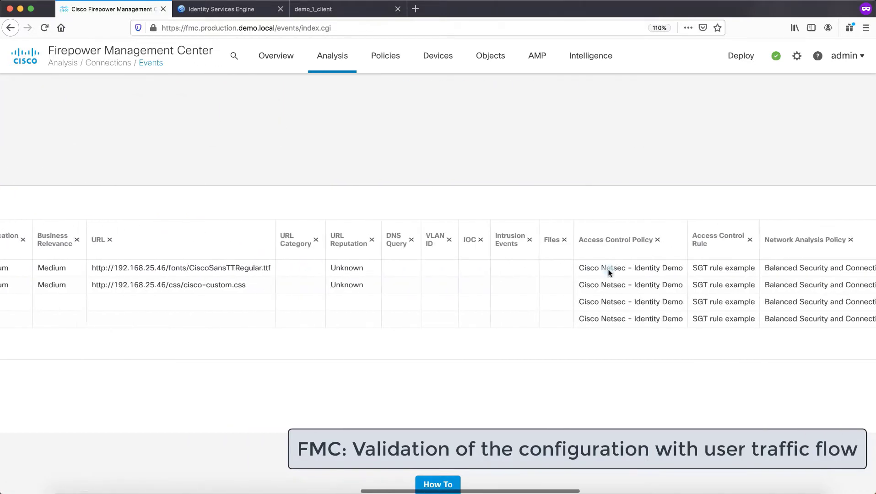
scroll(609, 274, "right", 5)
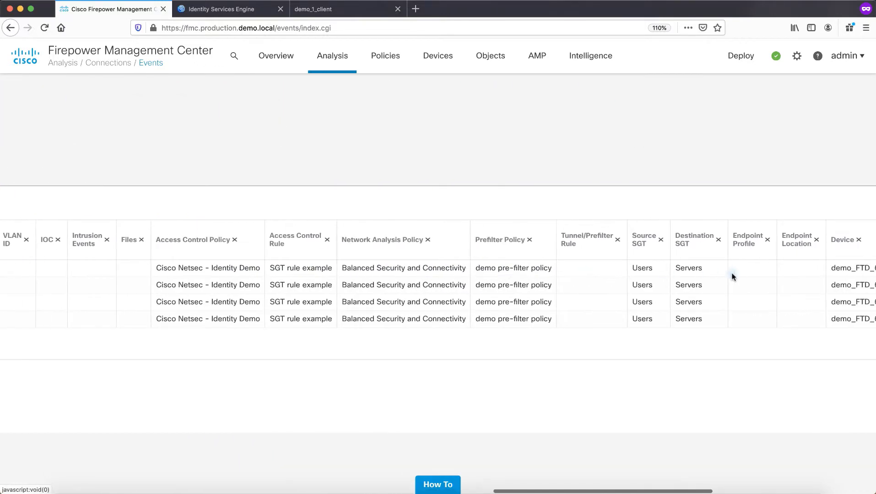